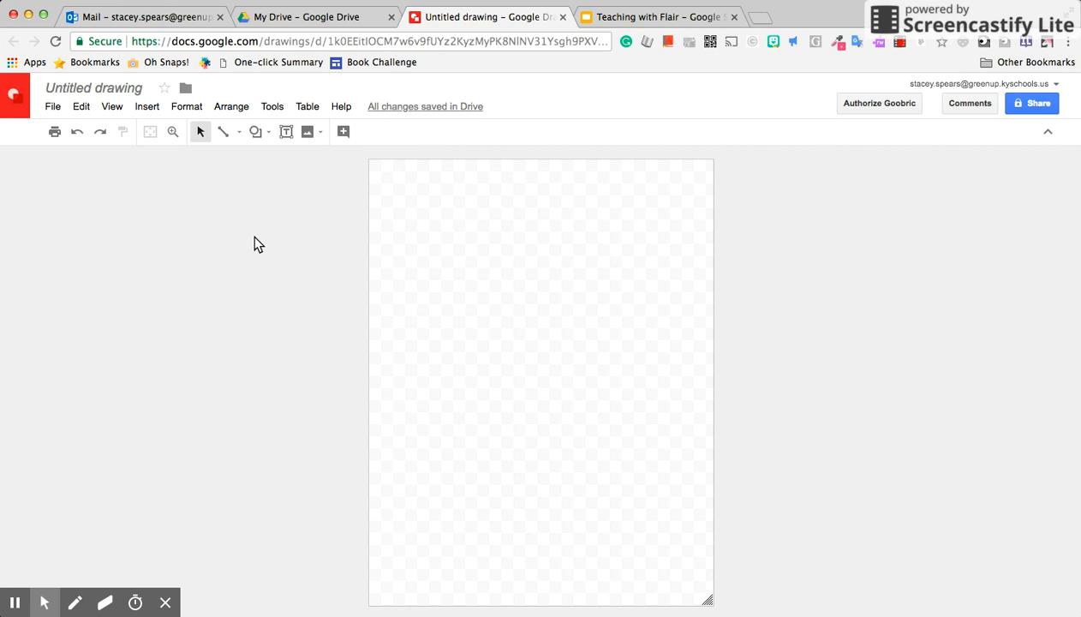
- Rename the untitled drawing as Border
click(126, 87)
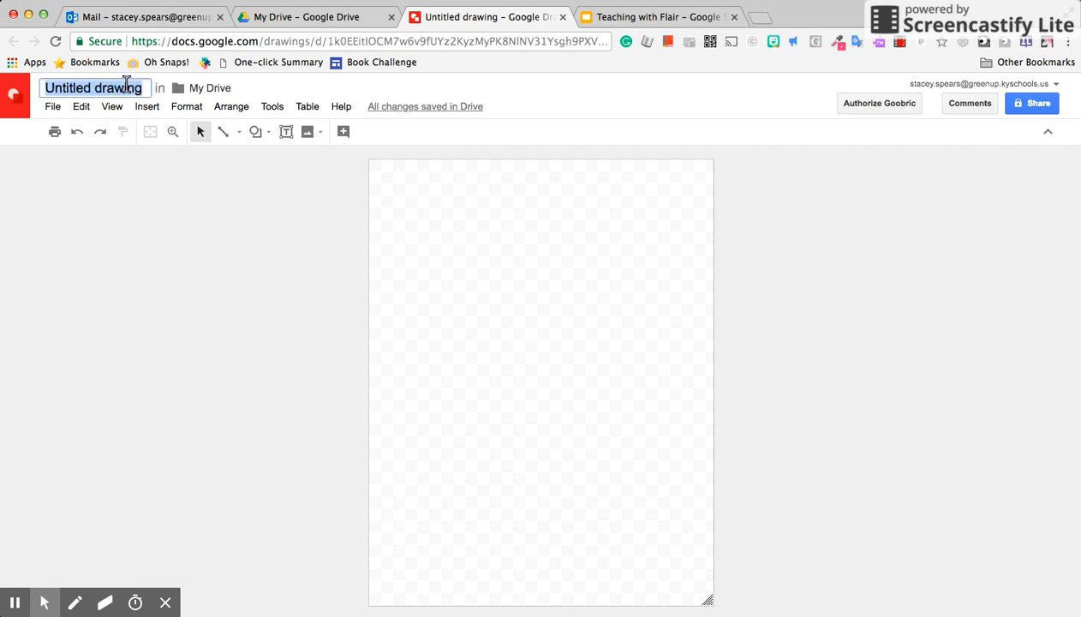
text(Border)
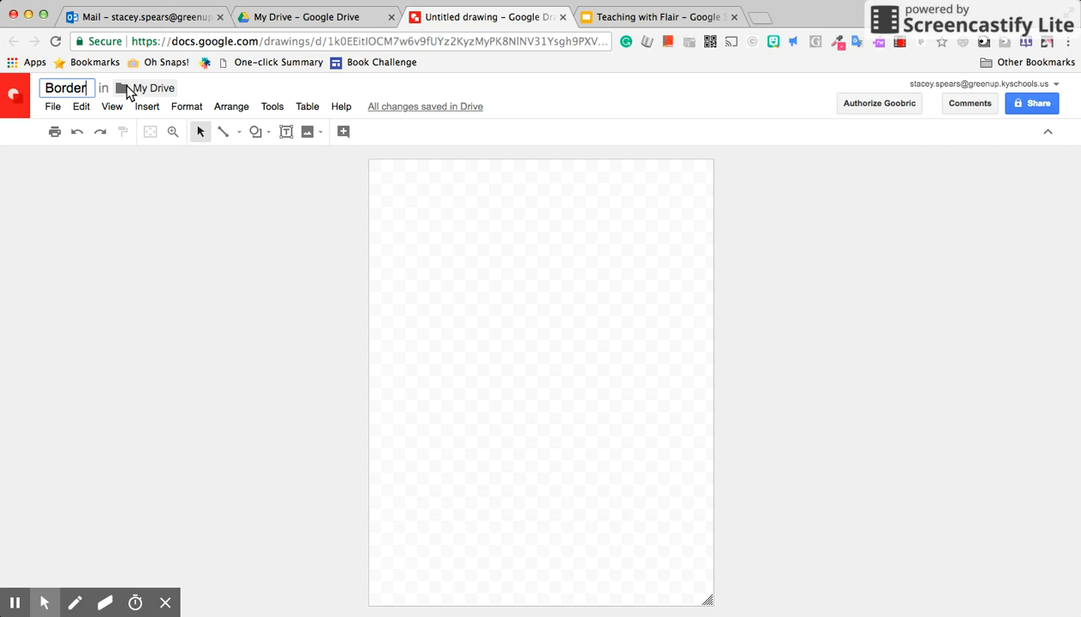
key(Return)
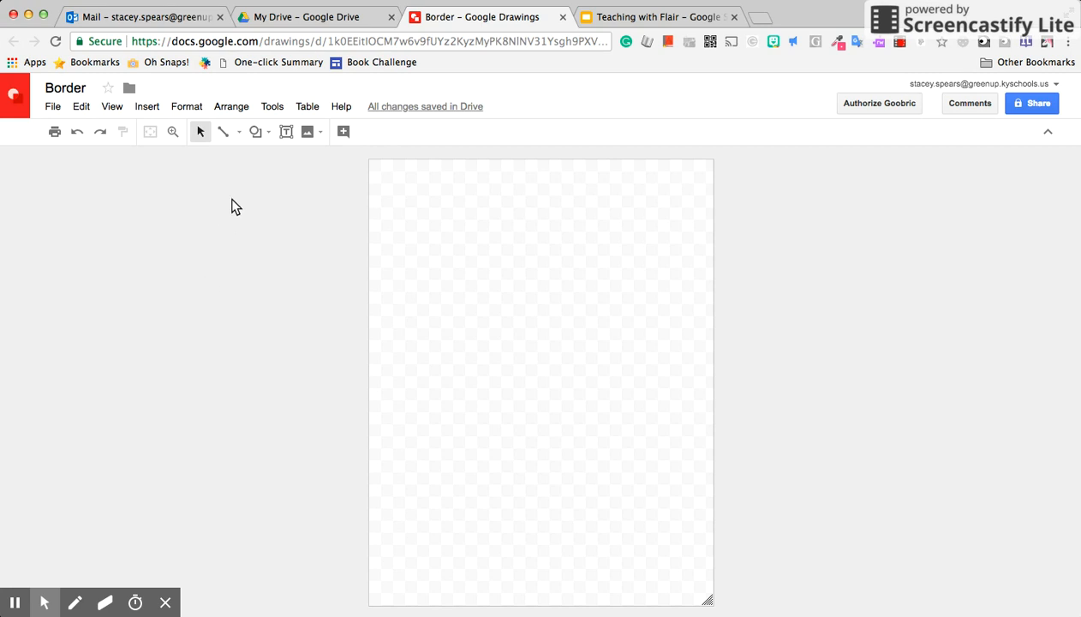
click(269, 133)
mouse_move(281, 164)
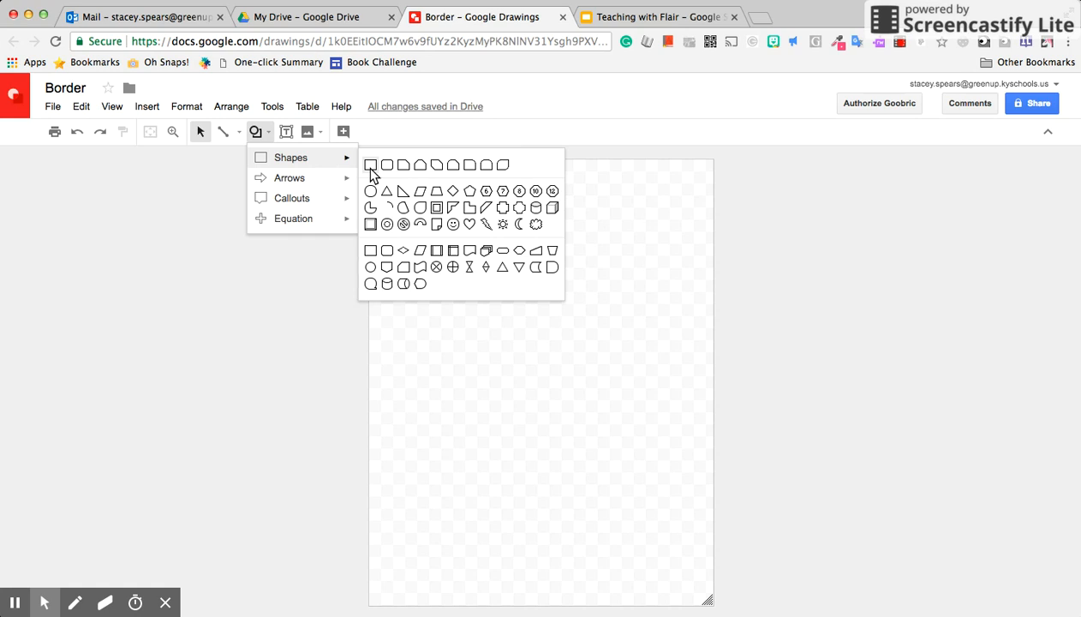
click(264, 344)
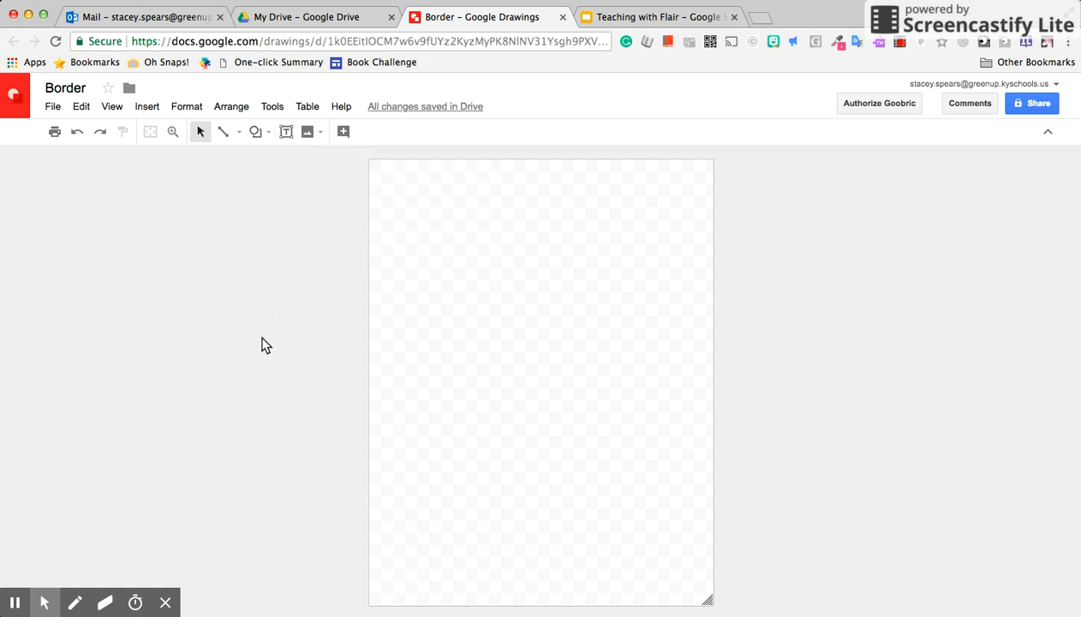
- Draw a horizontal arrow line across the page just below its upper edge, leaving a margin on both sides
click(239, 133)
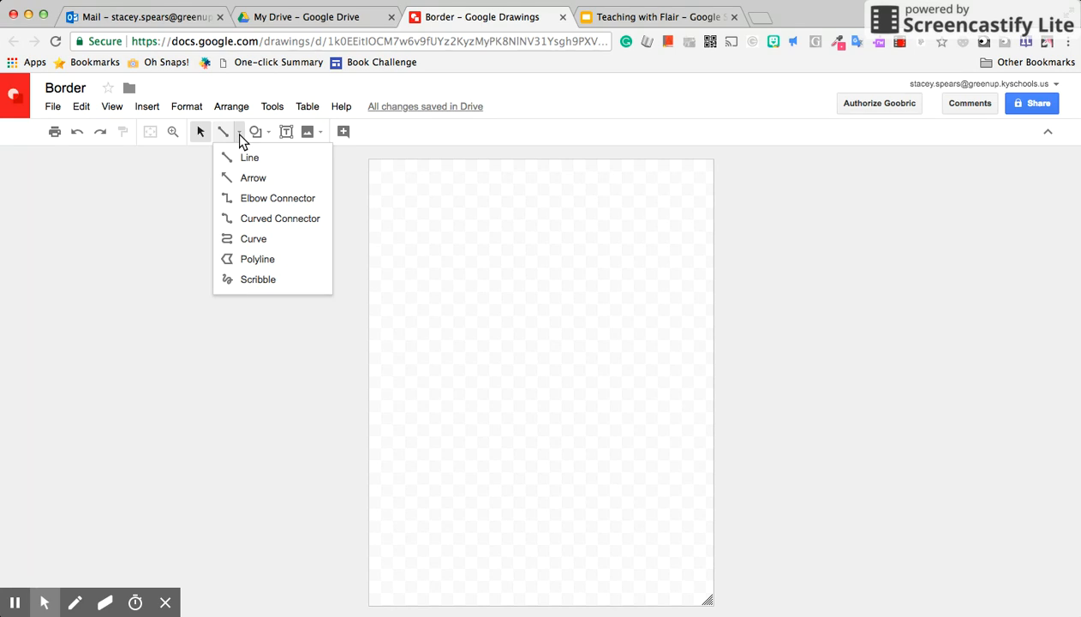
click(248, 180)
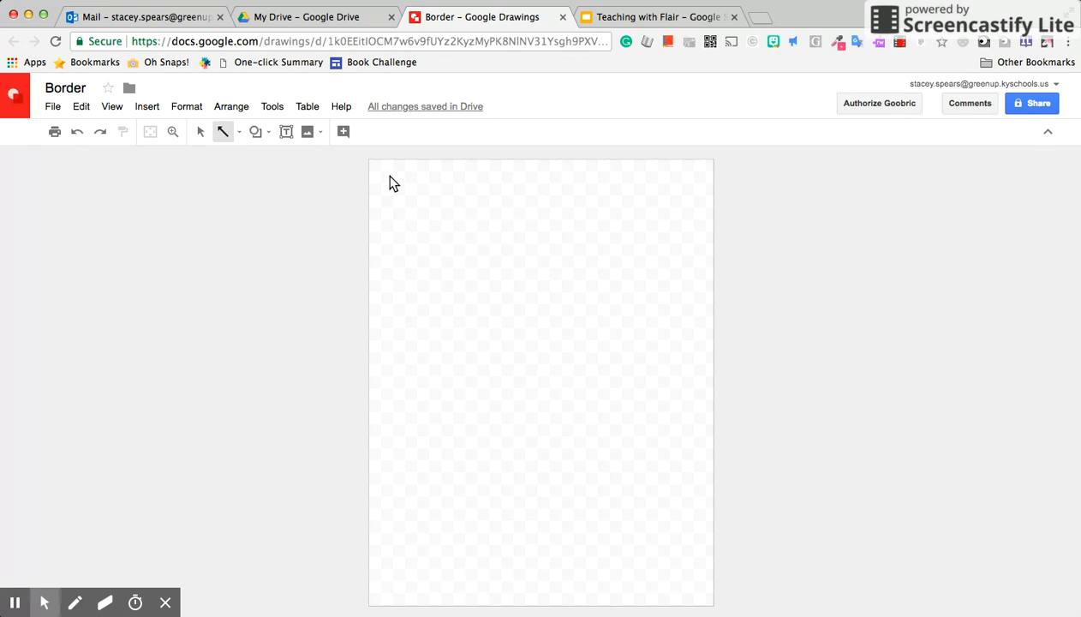
drag(390, 178, 685, 178)
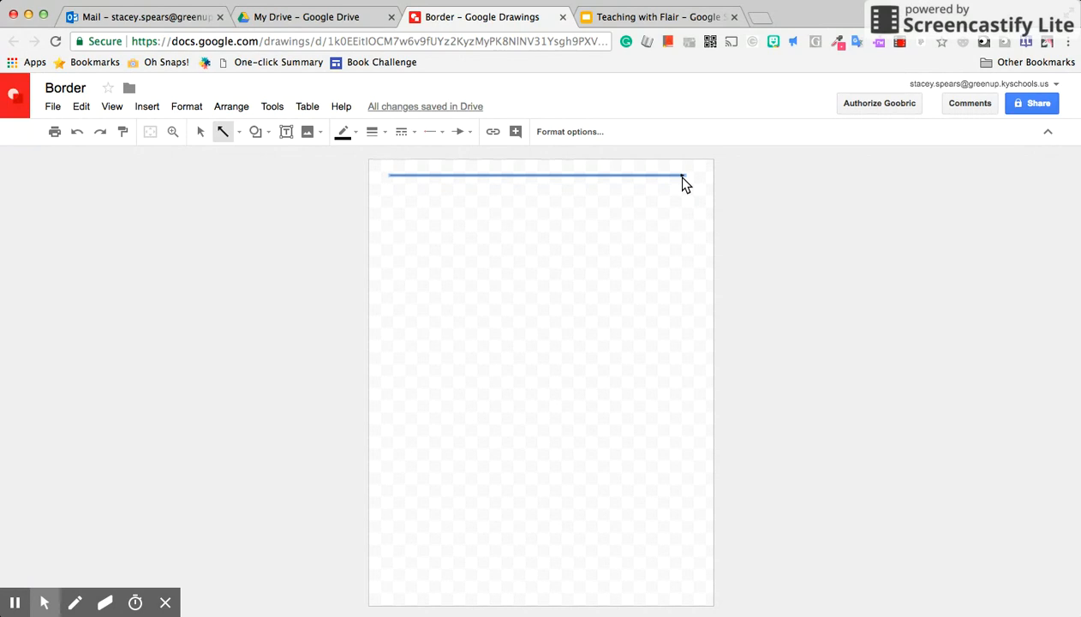
- Give the line filled-square ends at both its start and end, and set its weight to 4px
click(442, 140)
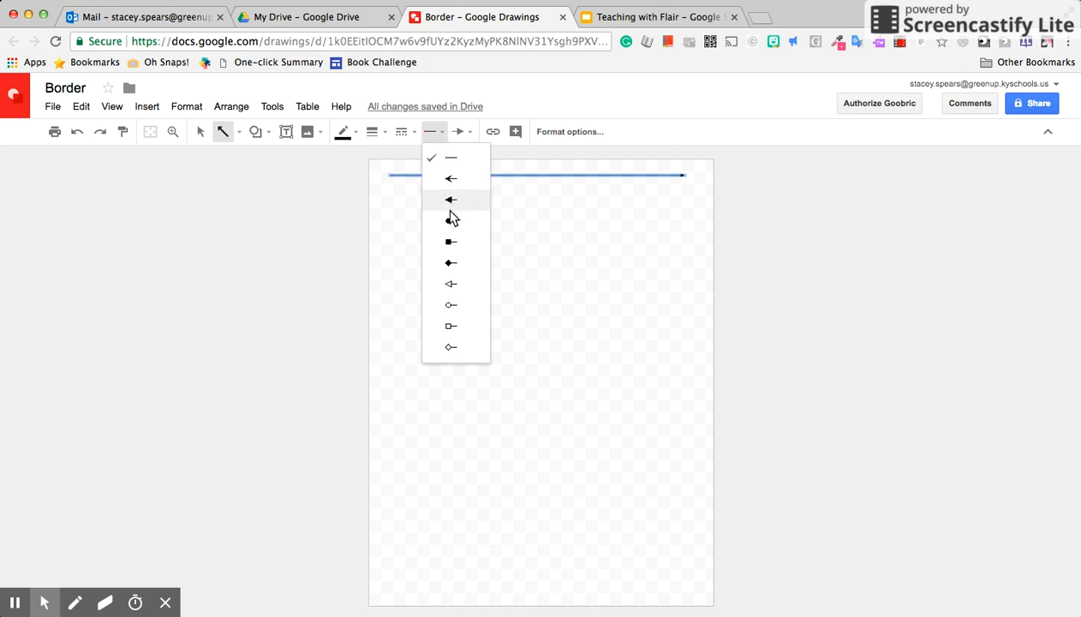
click(452, 246)
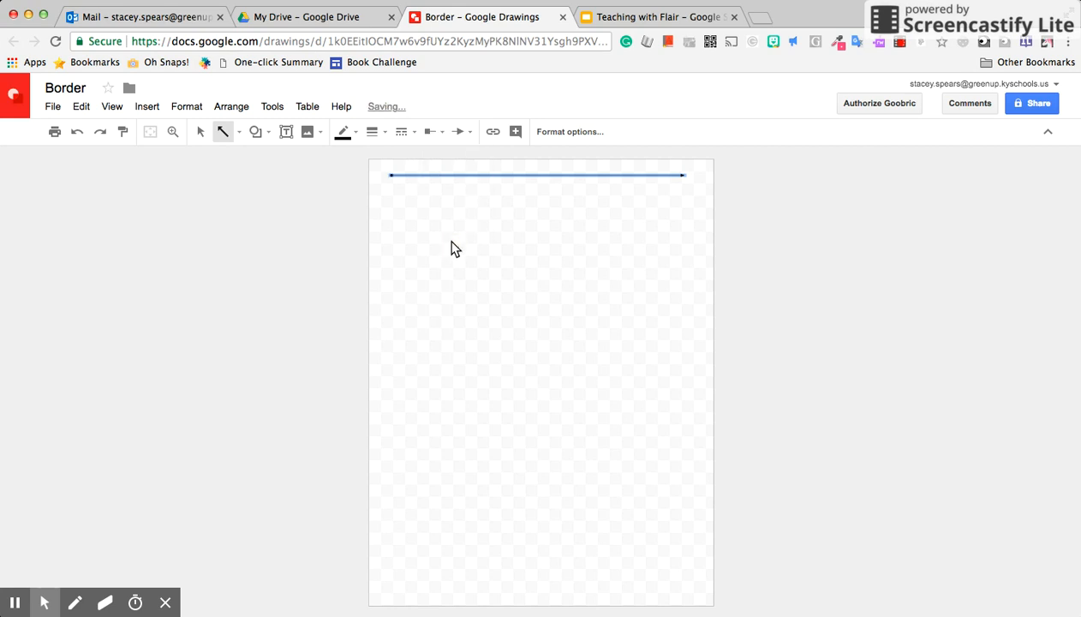
click(469, 137)
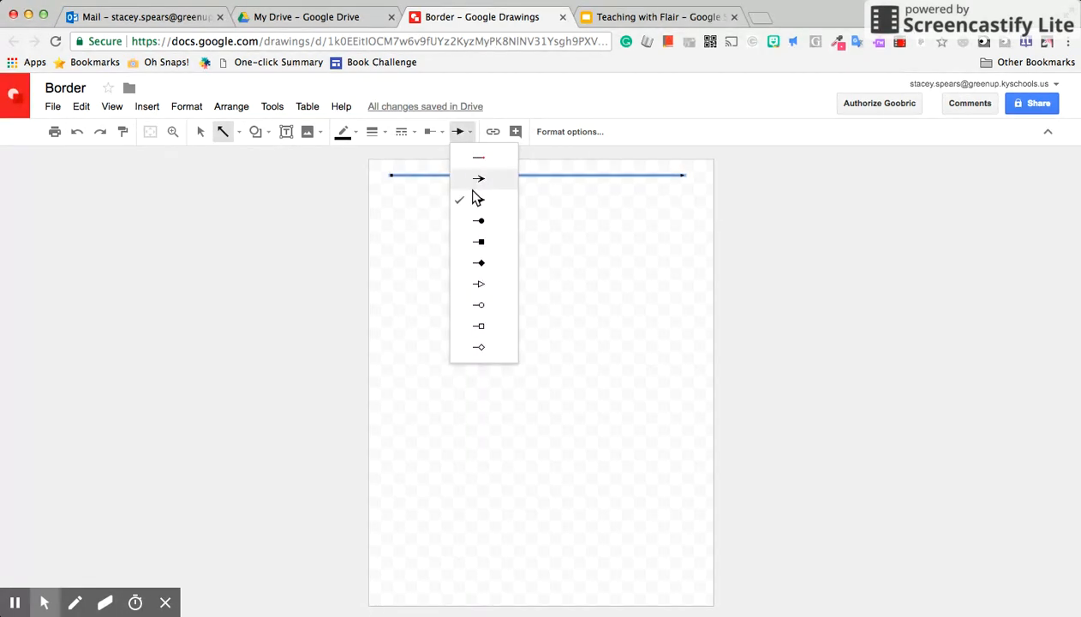
click(480, 246)
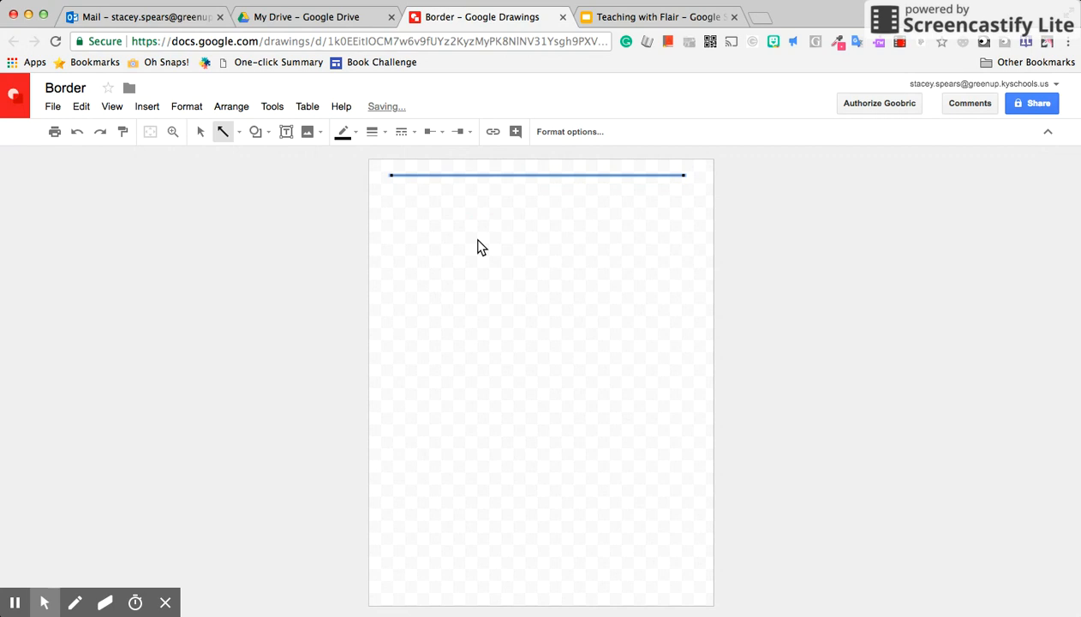
click(385, 136)
click(403, 225)
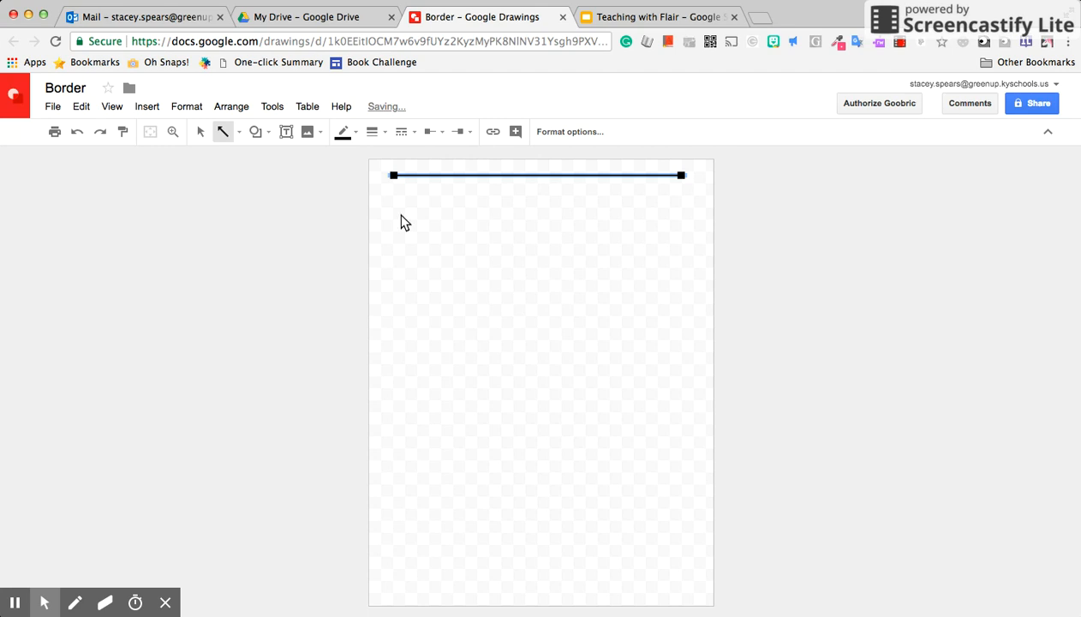
click(431, 178)
drag(432, 175, 437, 176)
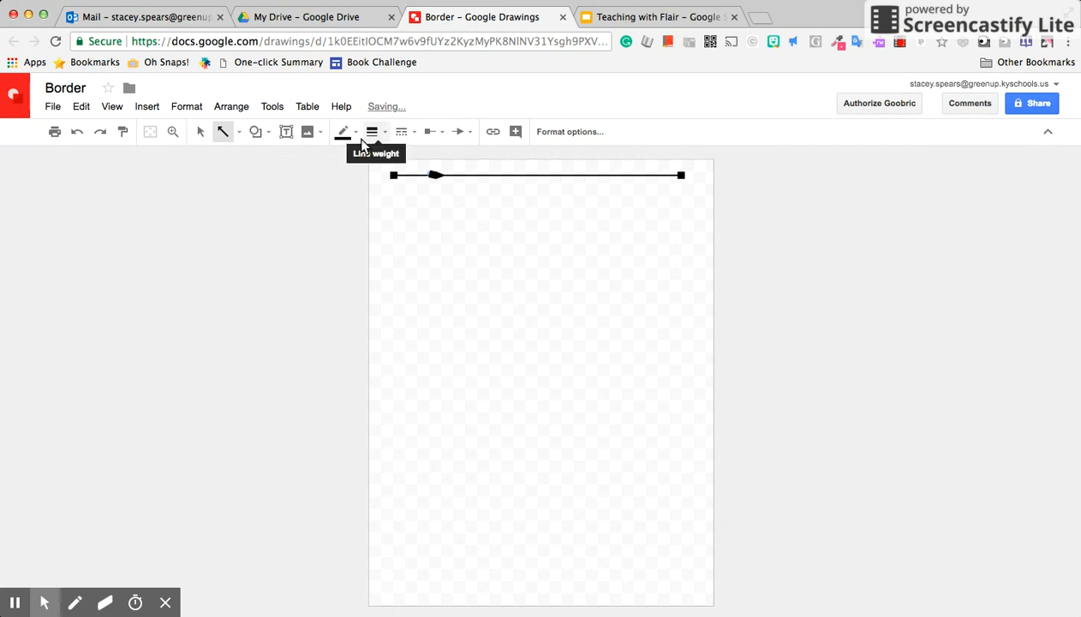
click(77, 131)
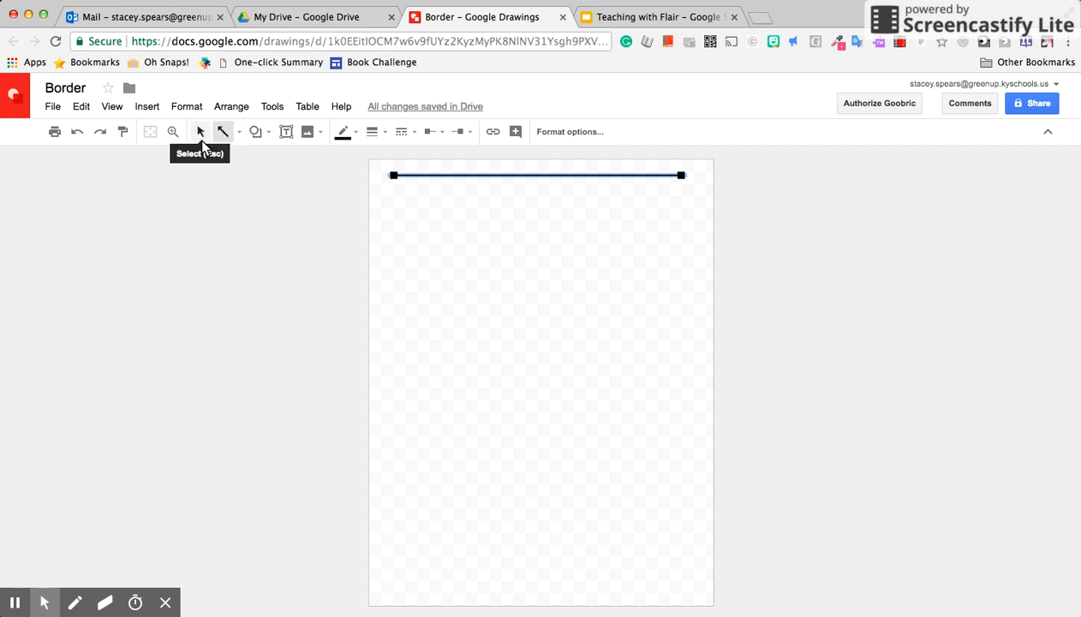
- Move the upper line slightly down and to the right, and place a duplicate of it near the page's lower edge
click(199, 133)
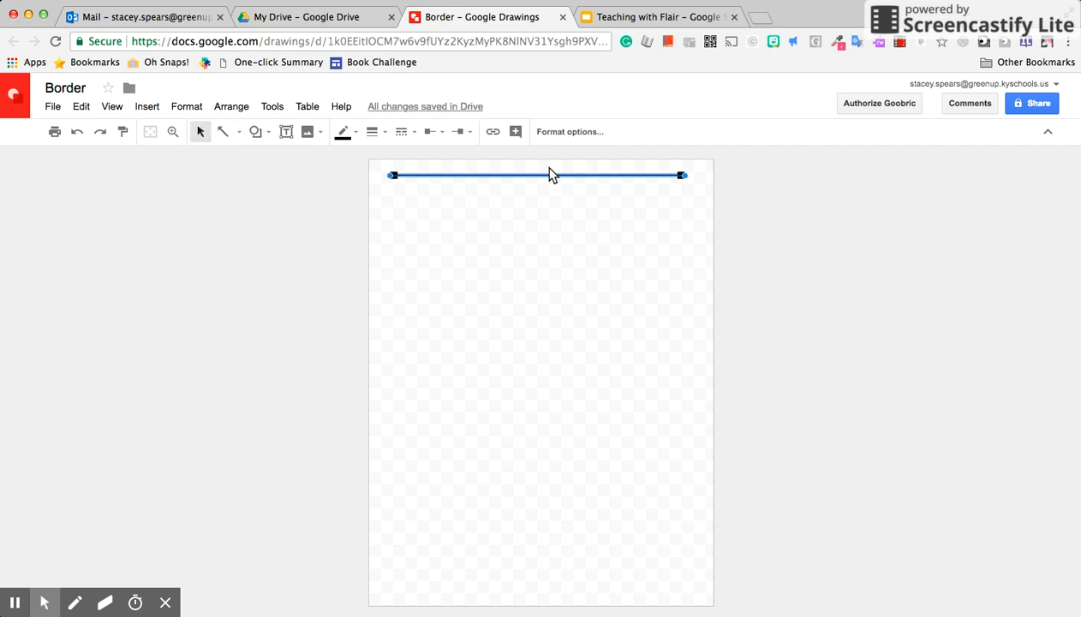
mouse_move(550, 180)
mouse_down()
mouse_move(562, 179)
mouse_move(546, 181)
mouse_move(555, 188)
mouse_up()
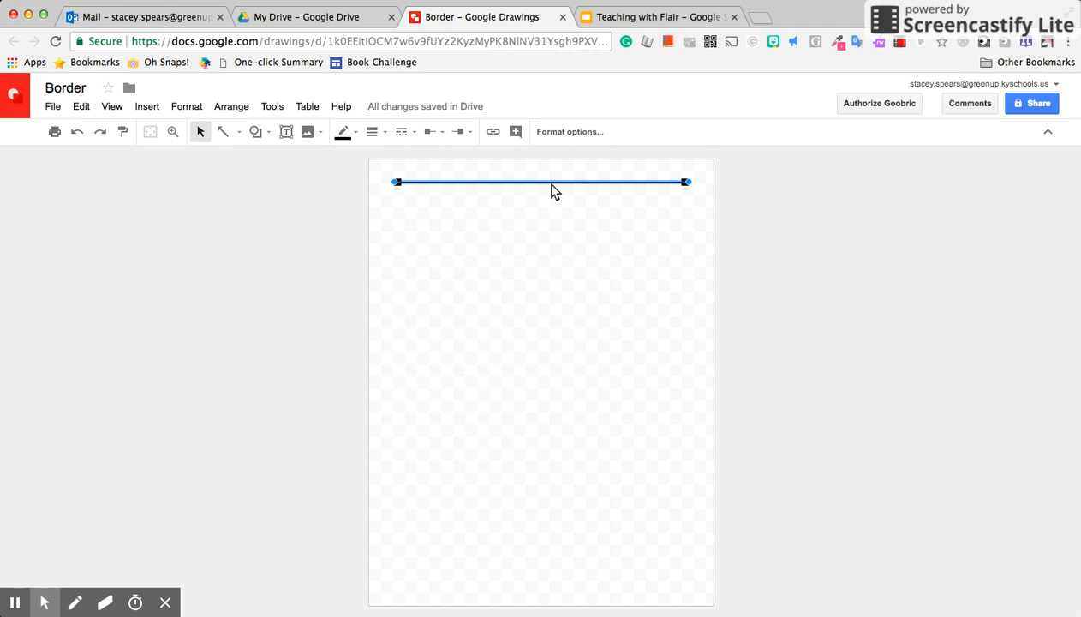
key(super+d)
drag(551, 189, 542, 585)
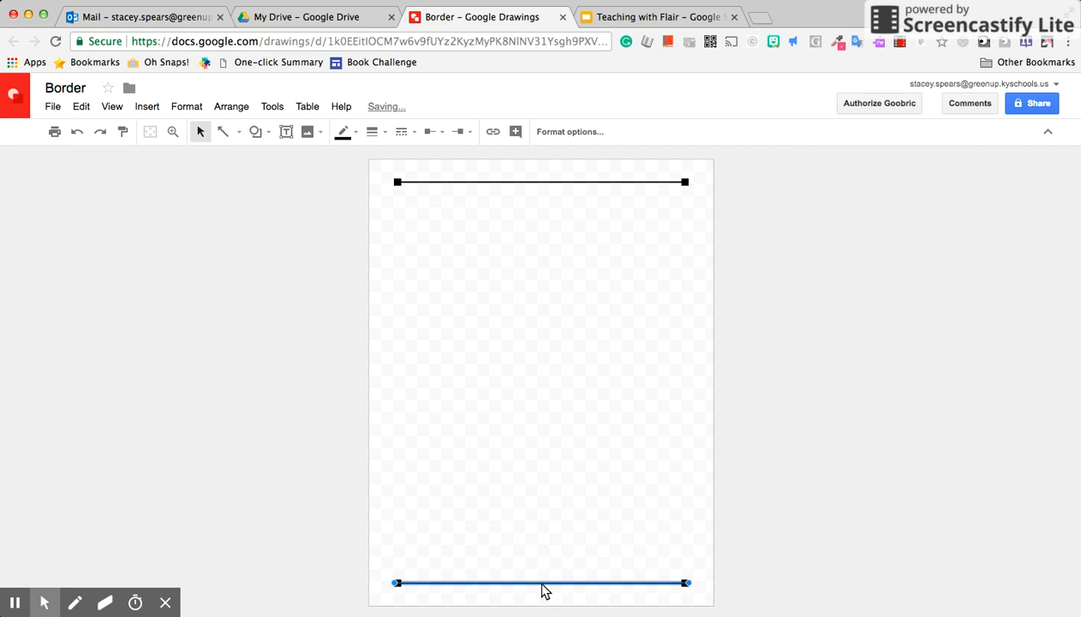
click(421, 423)
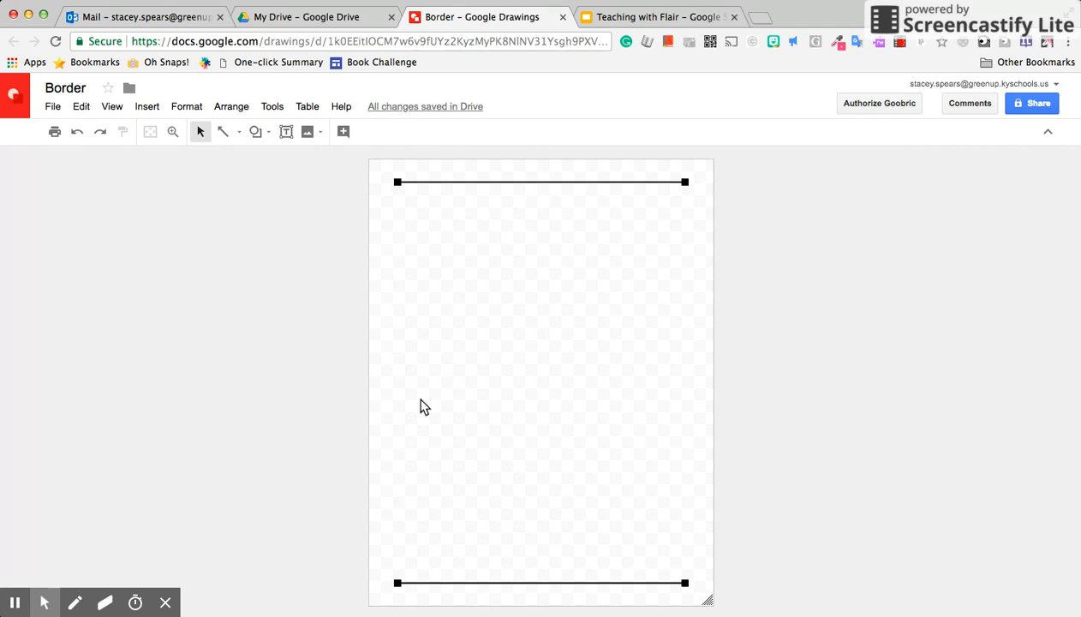
- Draw a plain vertical line joining the left squares of the upper and lower lines, and set its weight to 4px
click(240, 137)
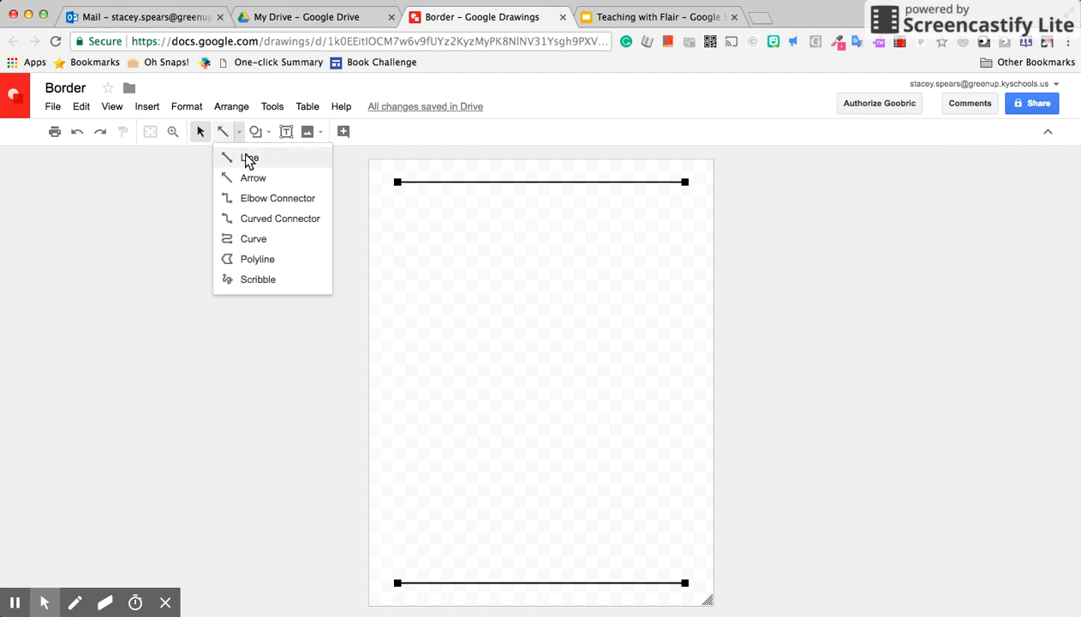
click(246, 158)
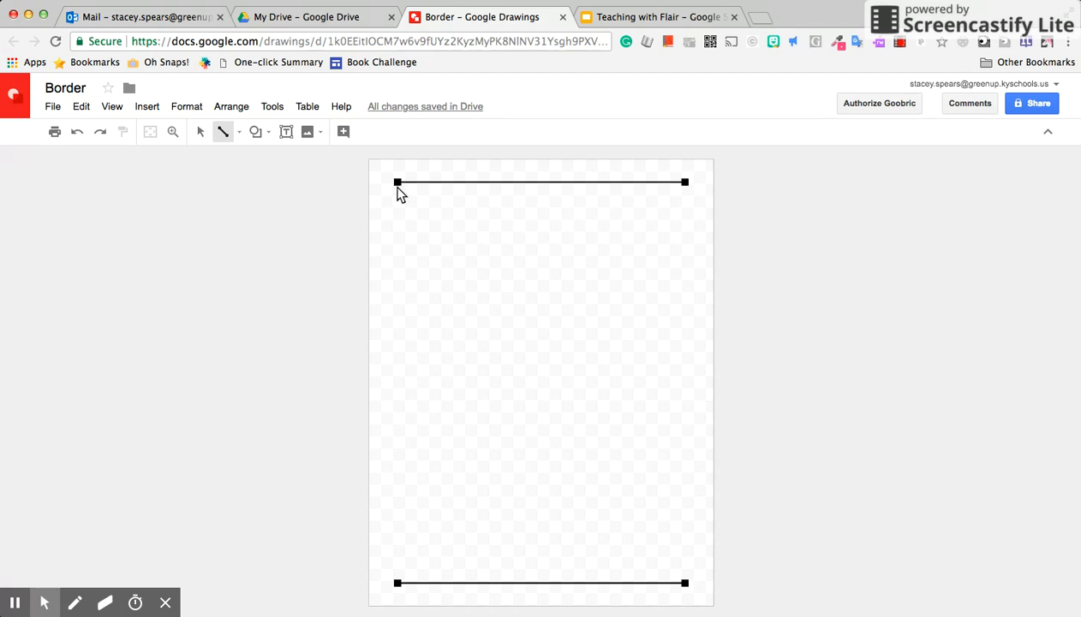
drag(398, 186, 400, 586)
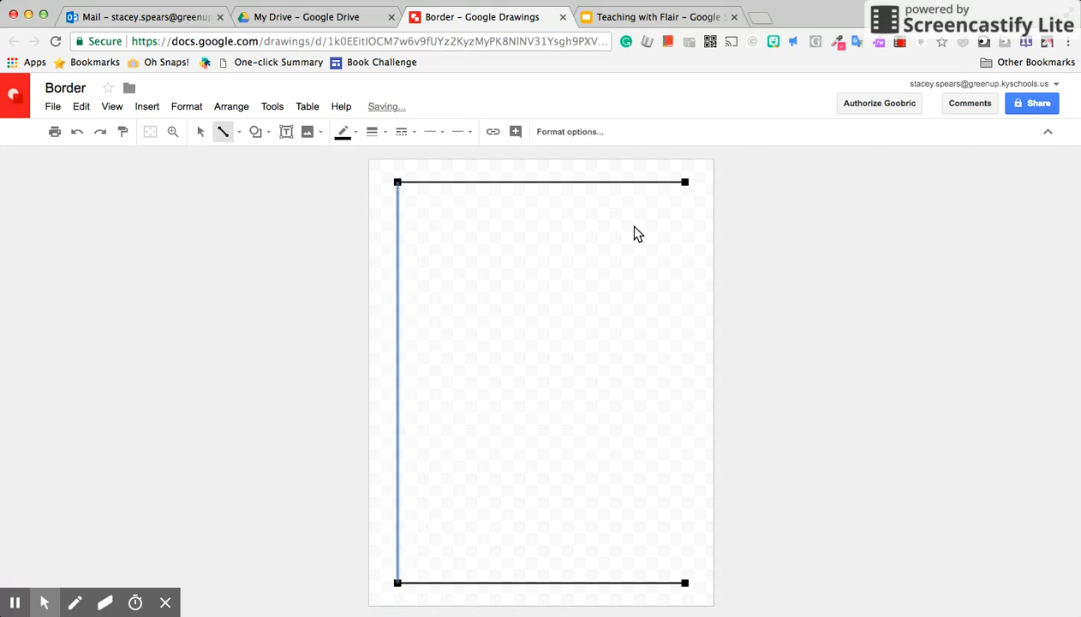
click(383, 132)
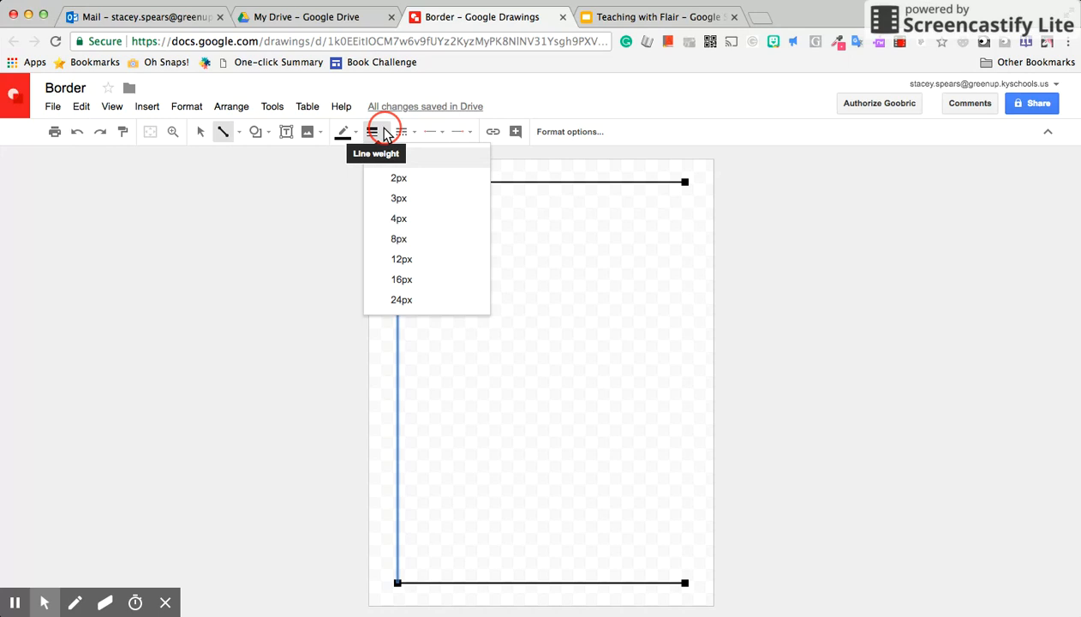
click(399, 220)
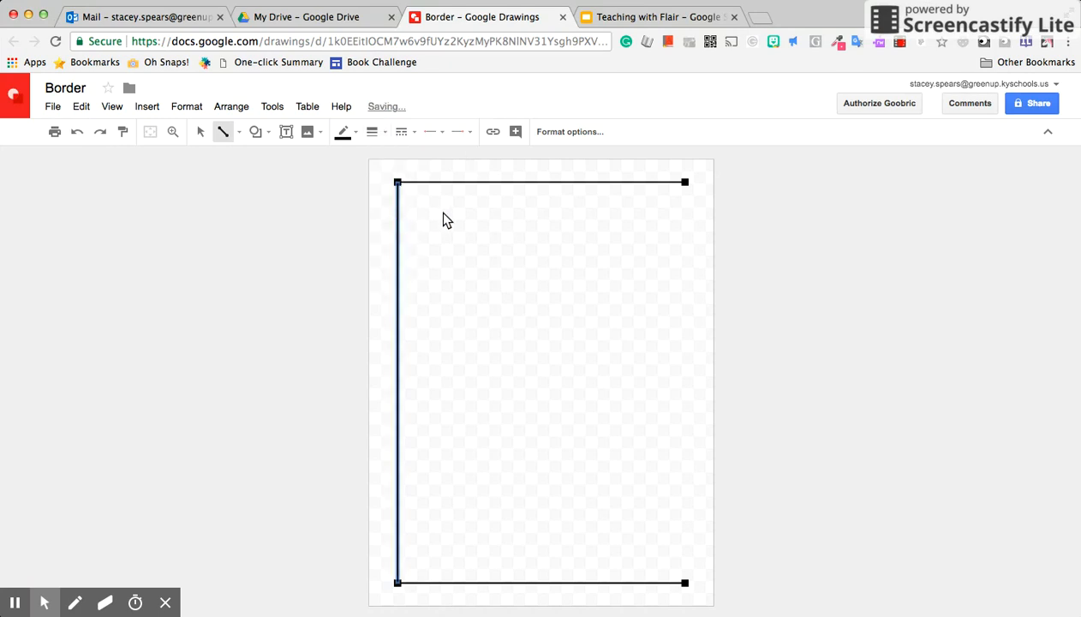
click(200, 133)
click(495, 295)
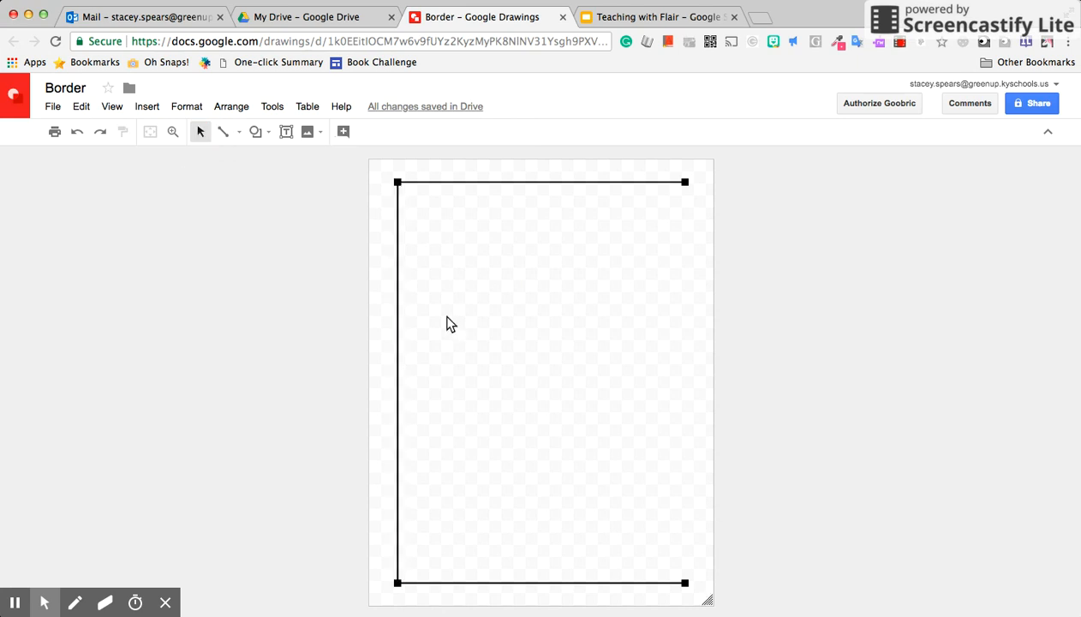
- Duplicate the left vertical line and place the copy between the right squares to close the border
click(398, 338)
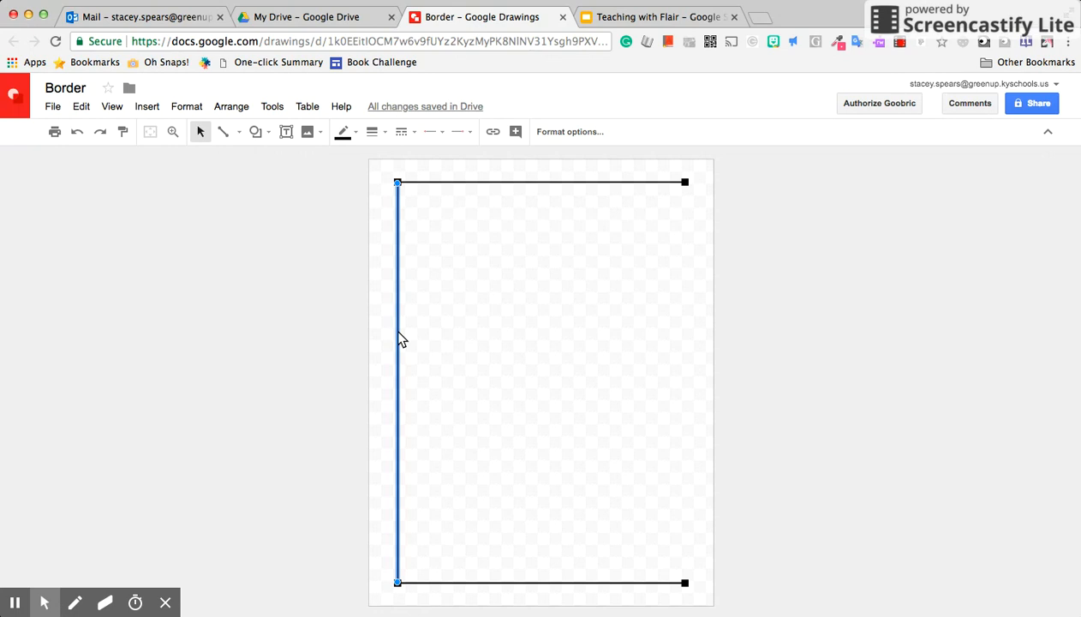
key(ctrl+d)
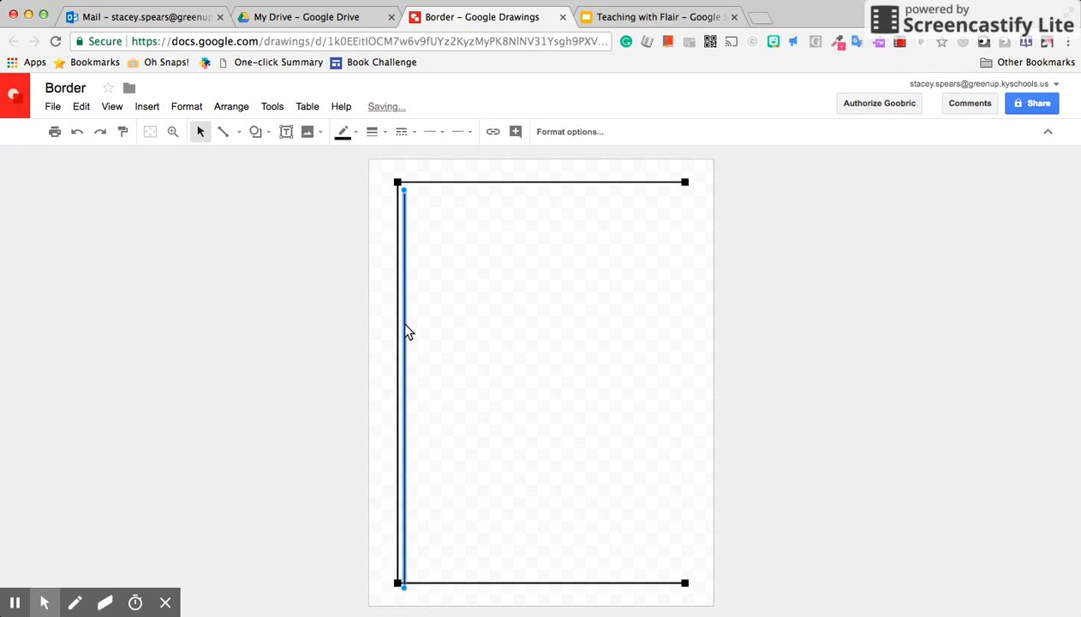
drag(408, 333, 689, 326)
click(572, 339)
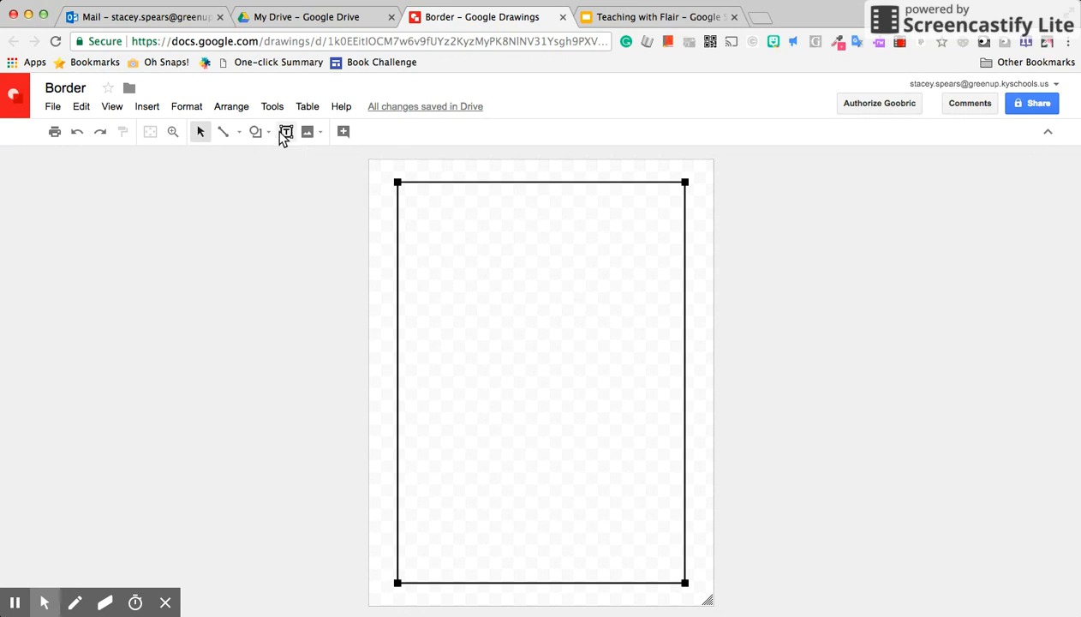
- Change the dash style of the upper and left border lines to dotted
click(433, 183)
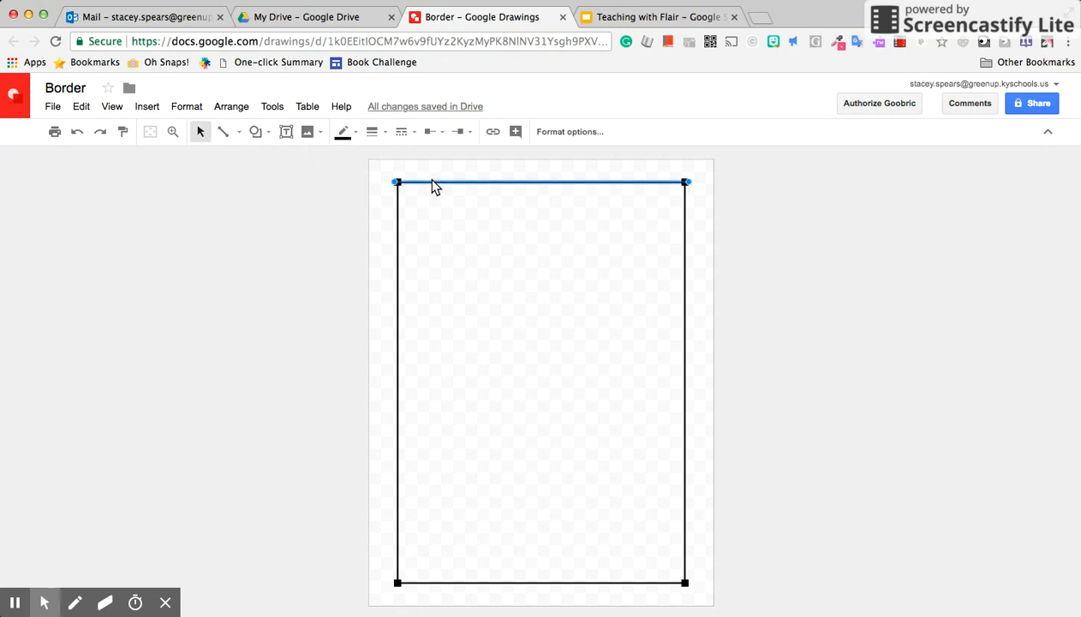
click(402, 132)
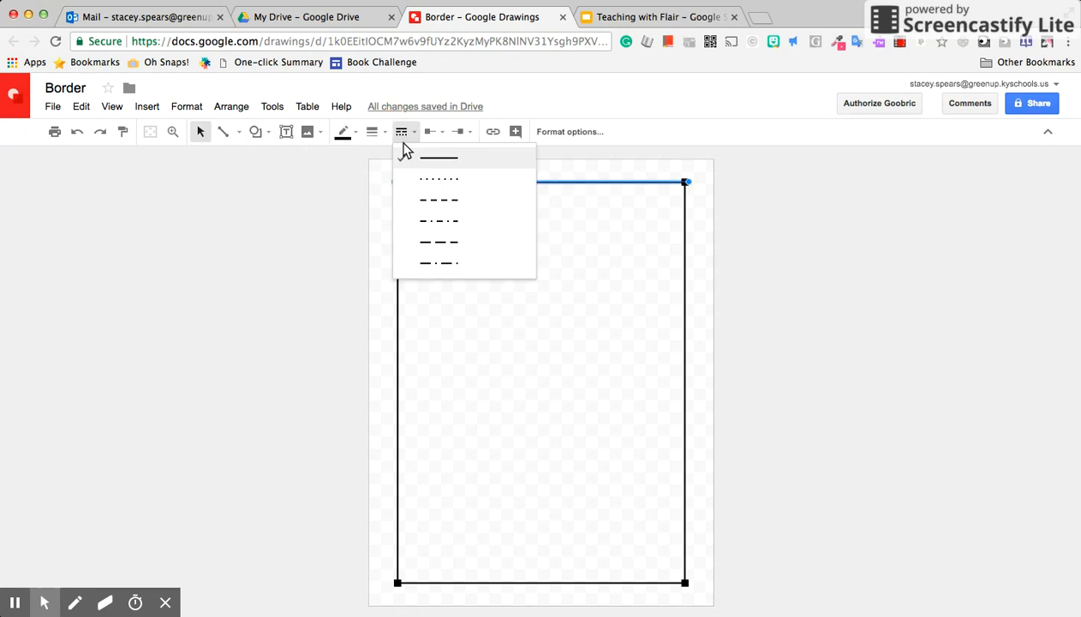
click(427, 184)
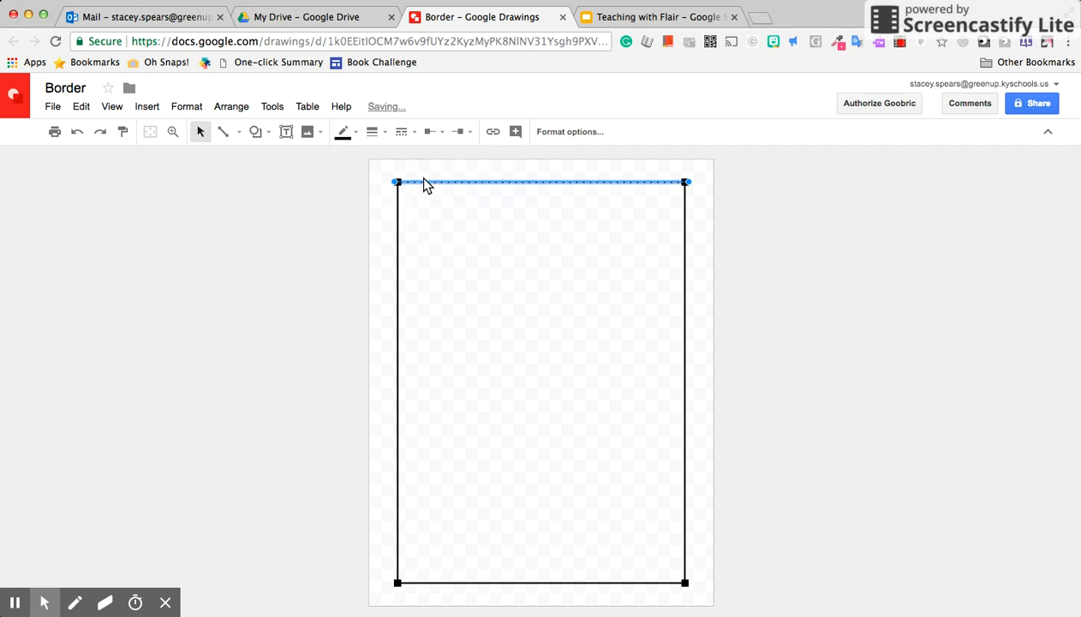
click(397, 233)
click(402, 133)
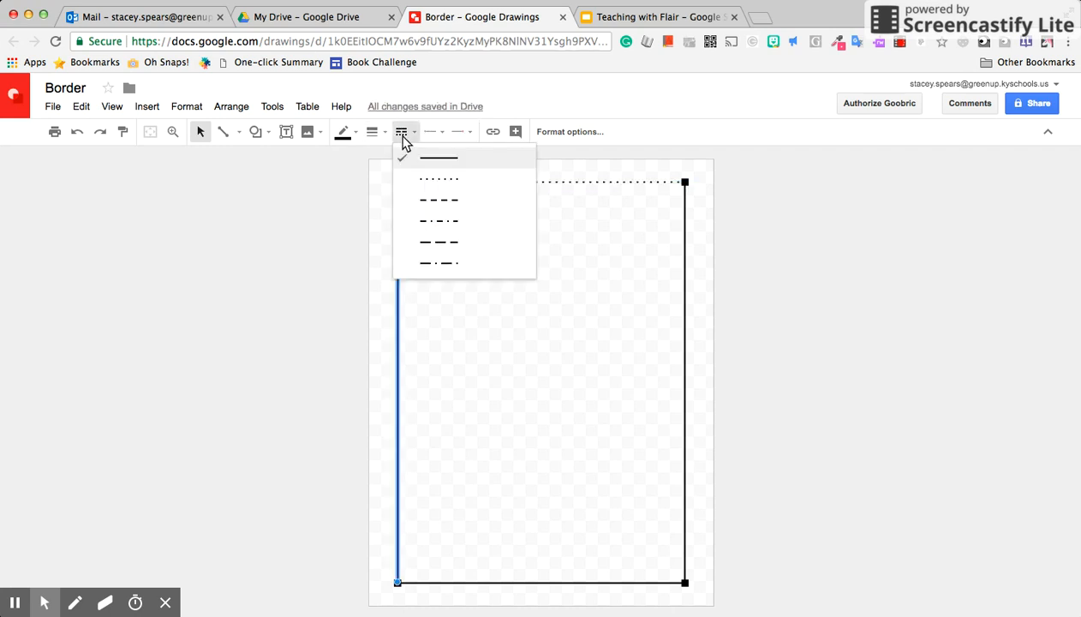
click(423, 180)
- Change the dash style of the right and lower border lines to dotted
click(685, 260)
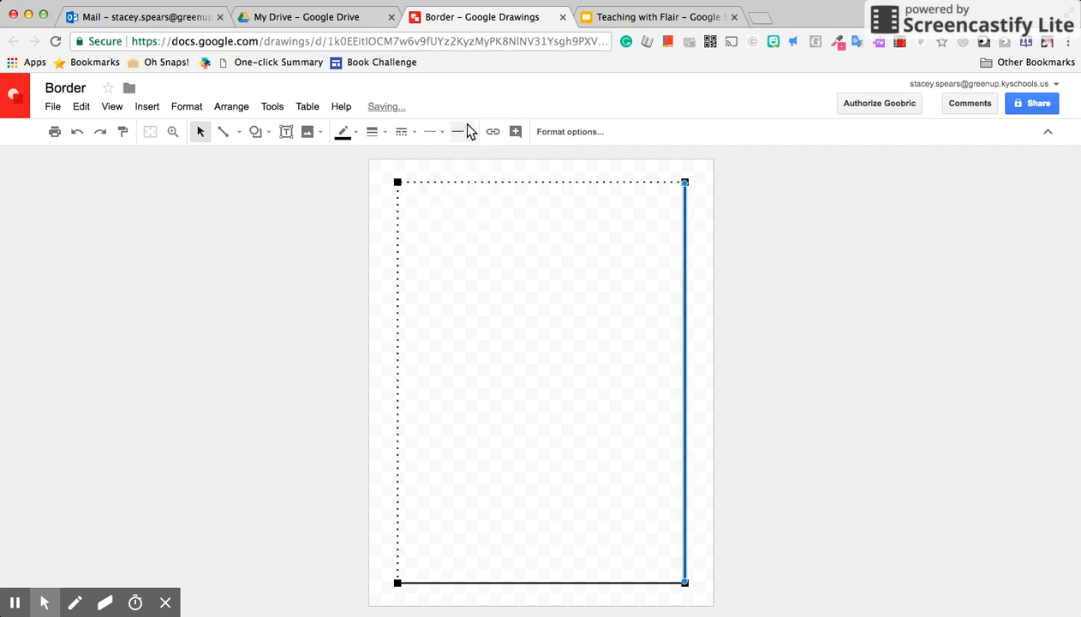
click(401, 132)
click(419, 180)
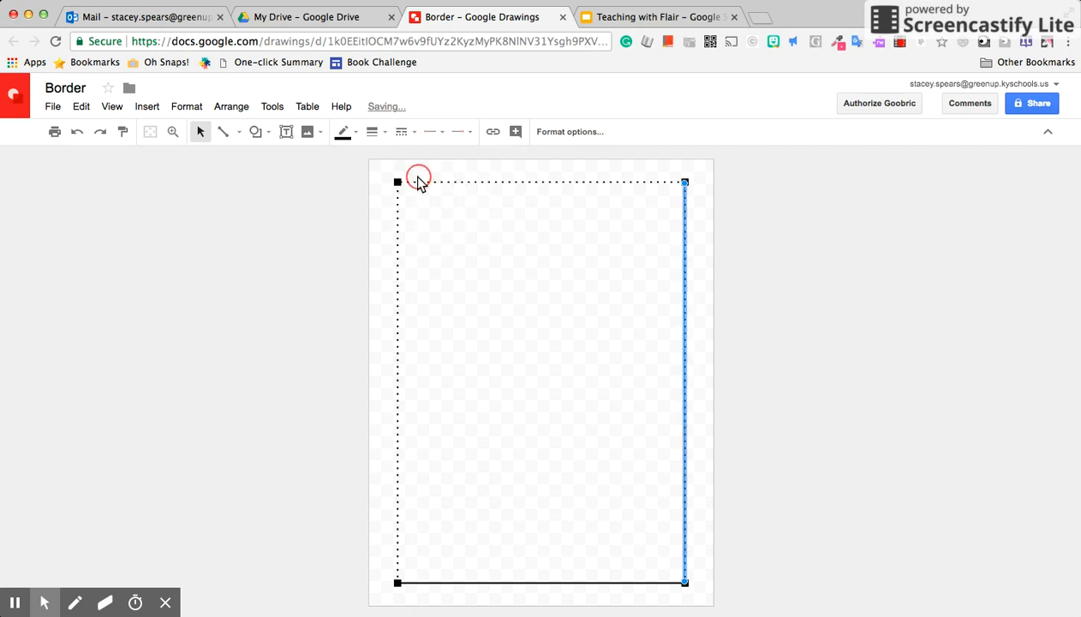
click(531, 582)
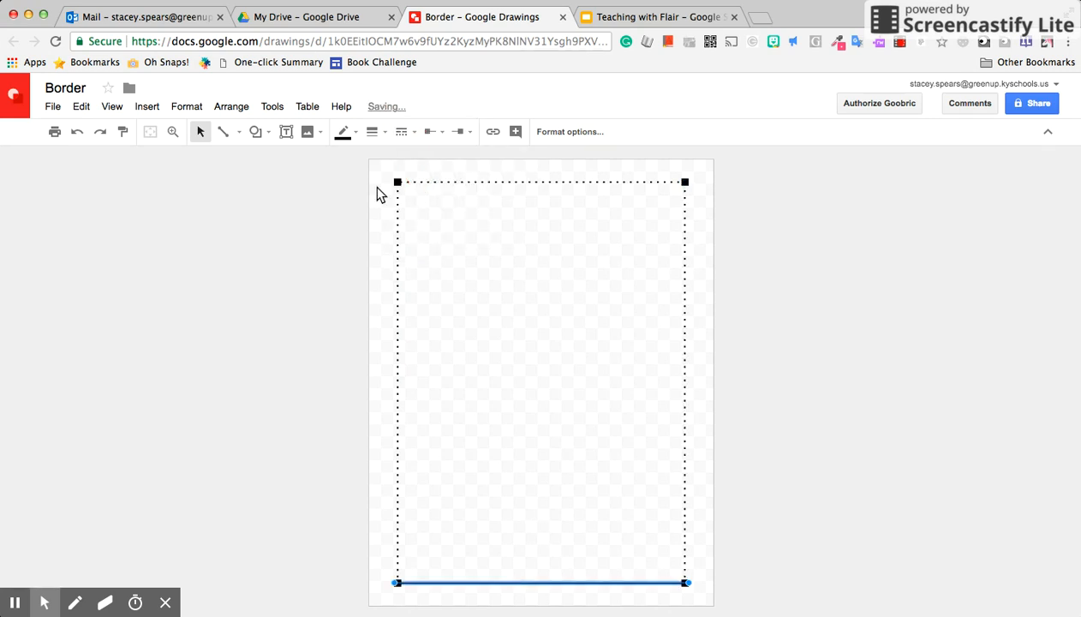
click(402, 132)
click(426, 180)
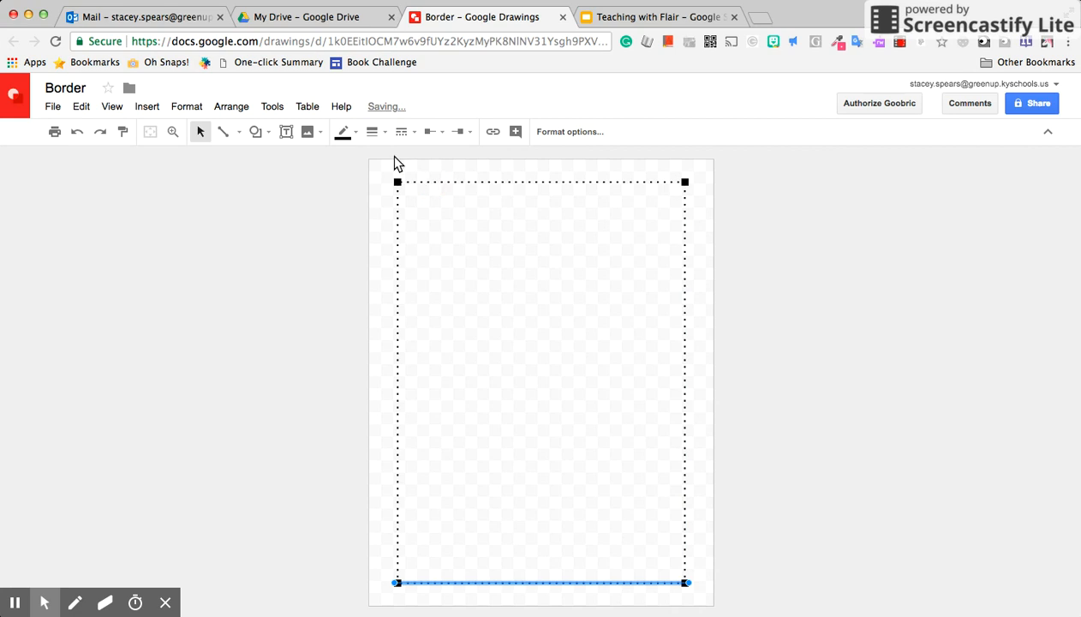
- Set the line weight of the lower and left dotted lines to 8px
click(376, 134)
click(396, 239)
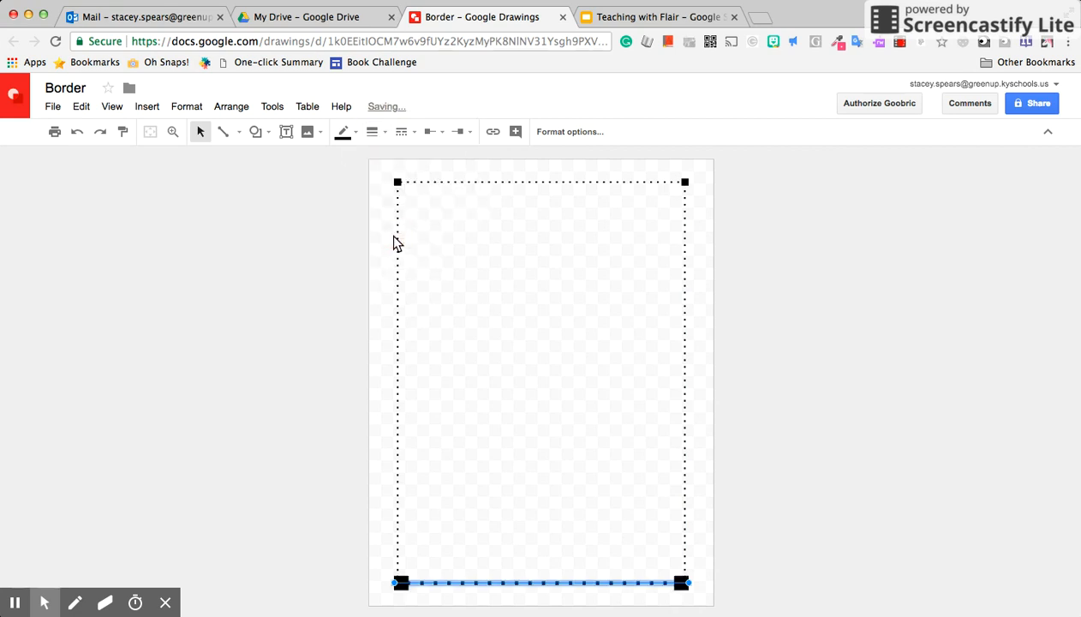
click(398, 376)
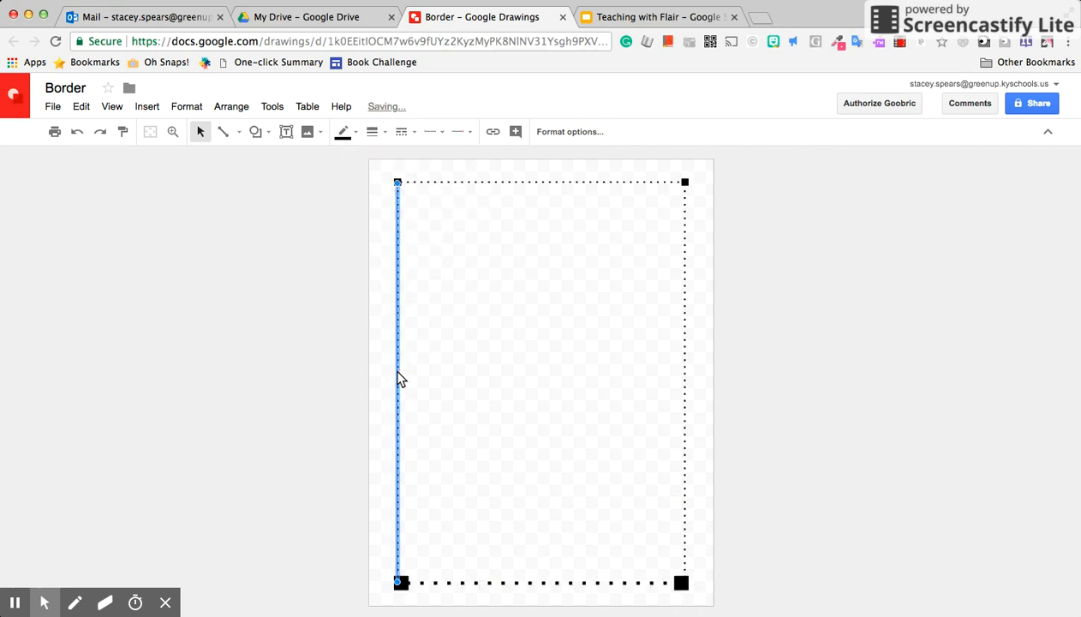
click(345, 133)
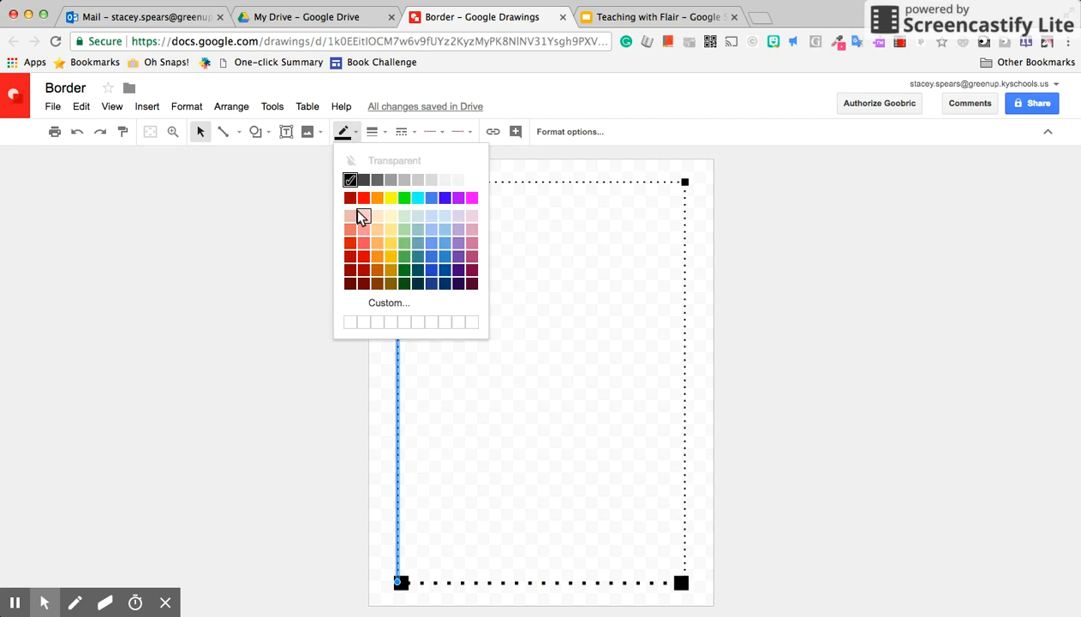
click(374, 135)
click(399, 239)
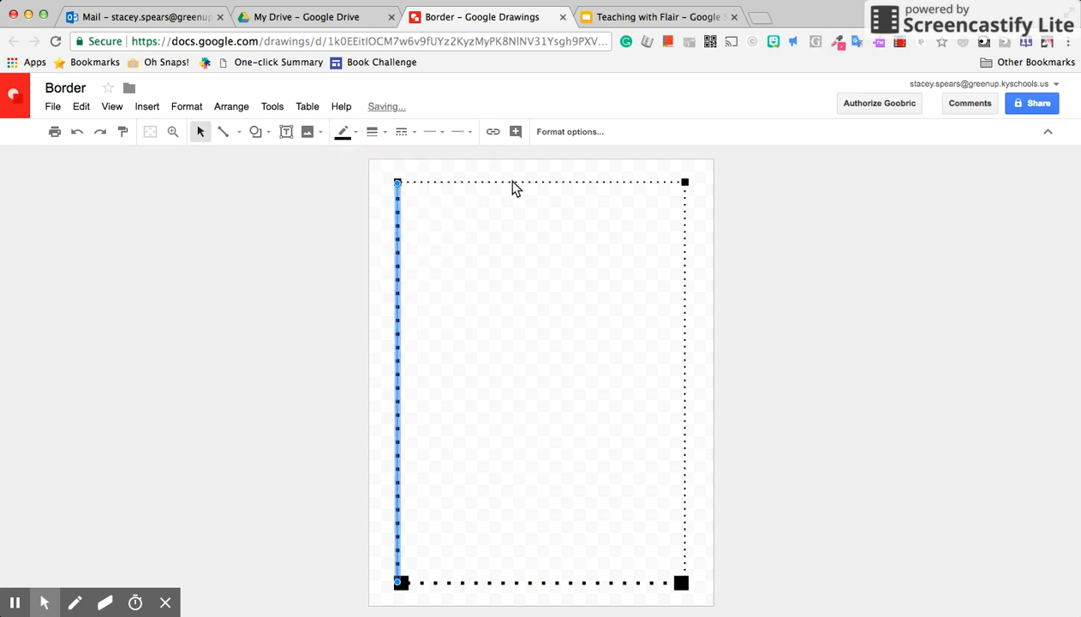
- Set the line weight of the upper and right dotted lines to 8px, and deselect them
click(513, 183)
click(374, 133)
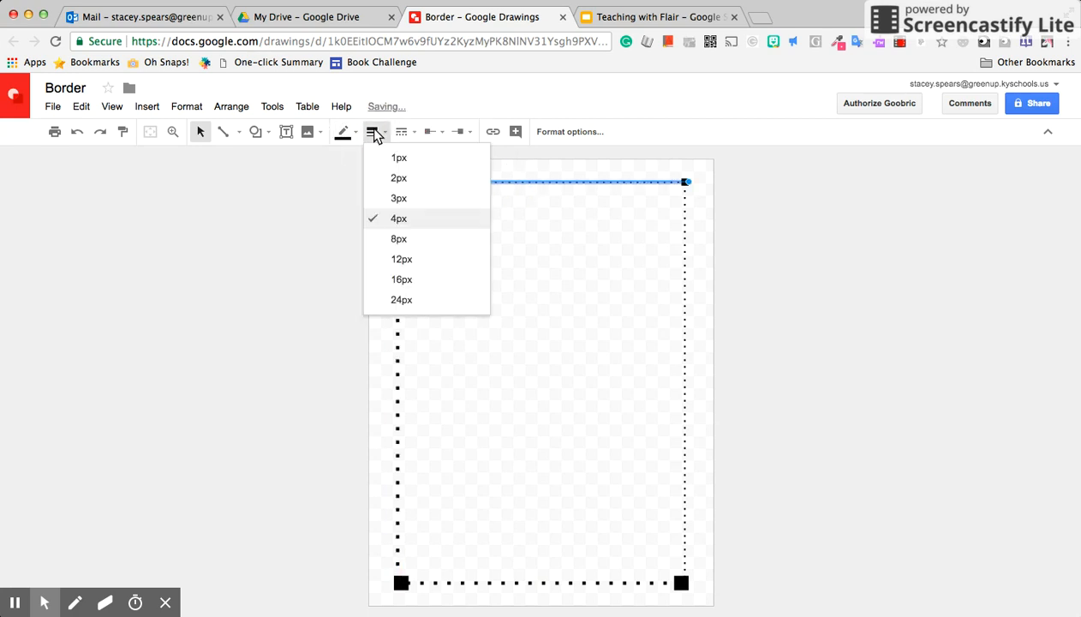
click(398, 239)
click(684, 272)
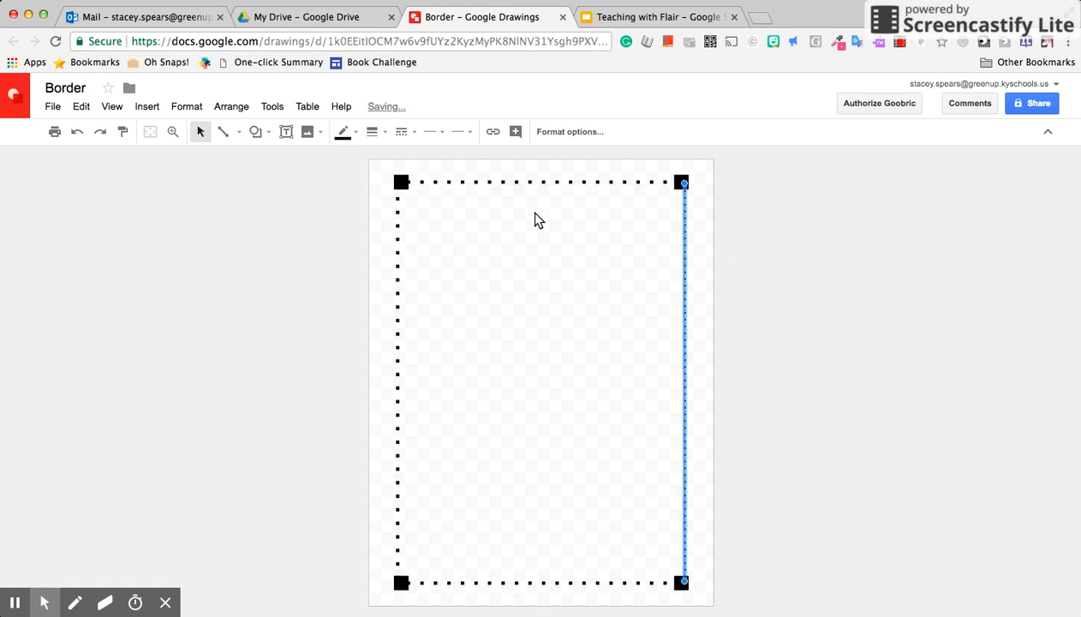
click(348, 133)
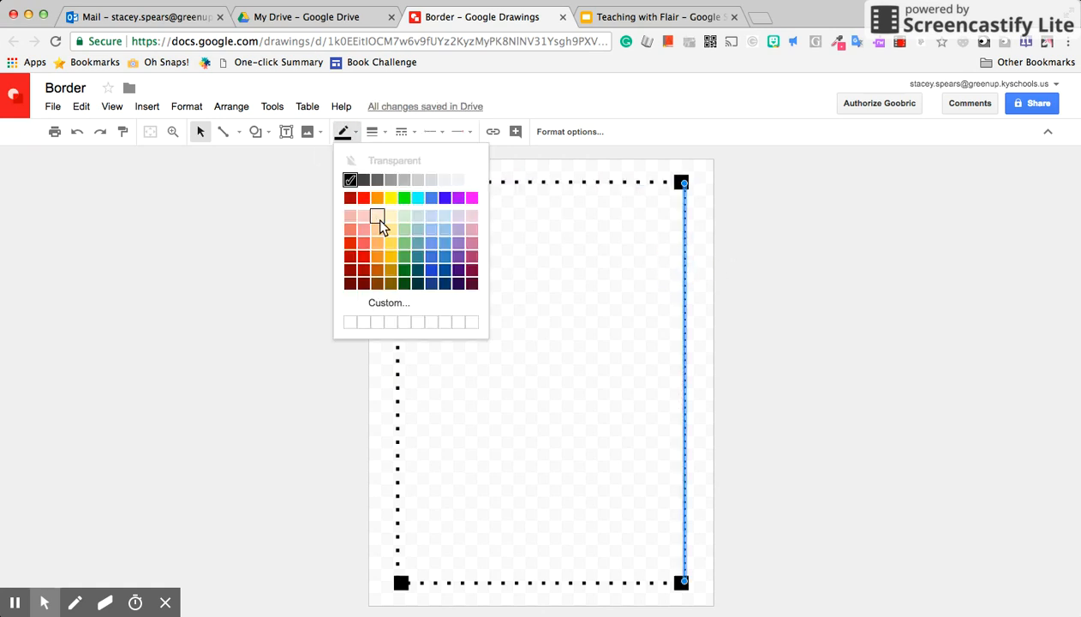
click(374, 133)
click(403, 243)
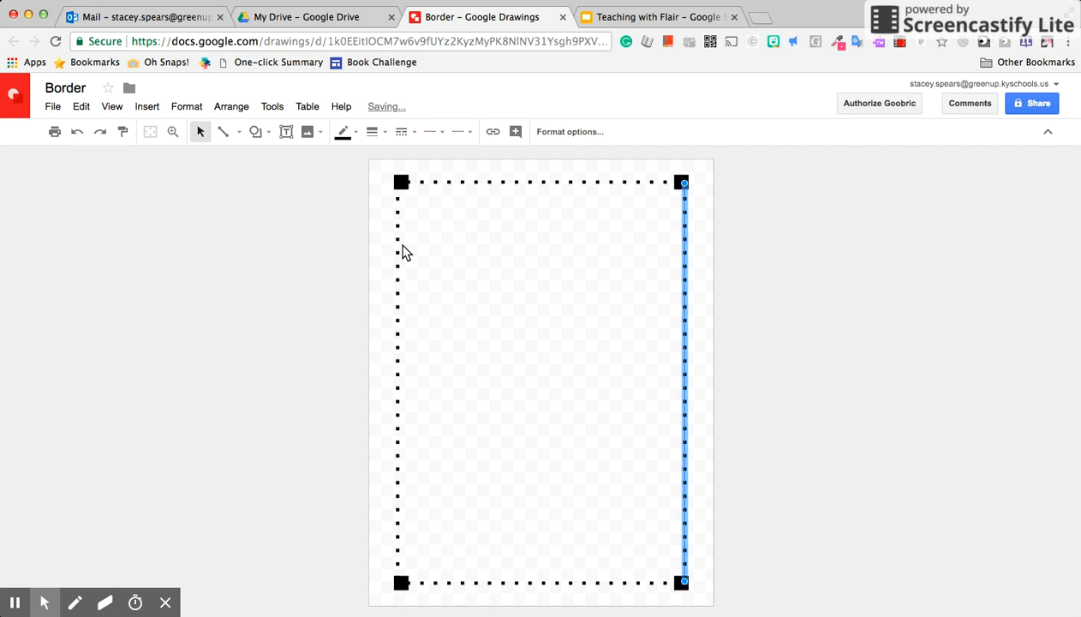
click(488, 258)
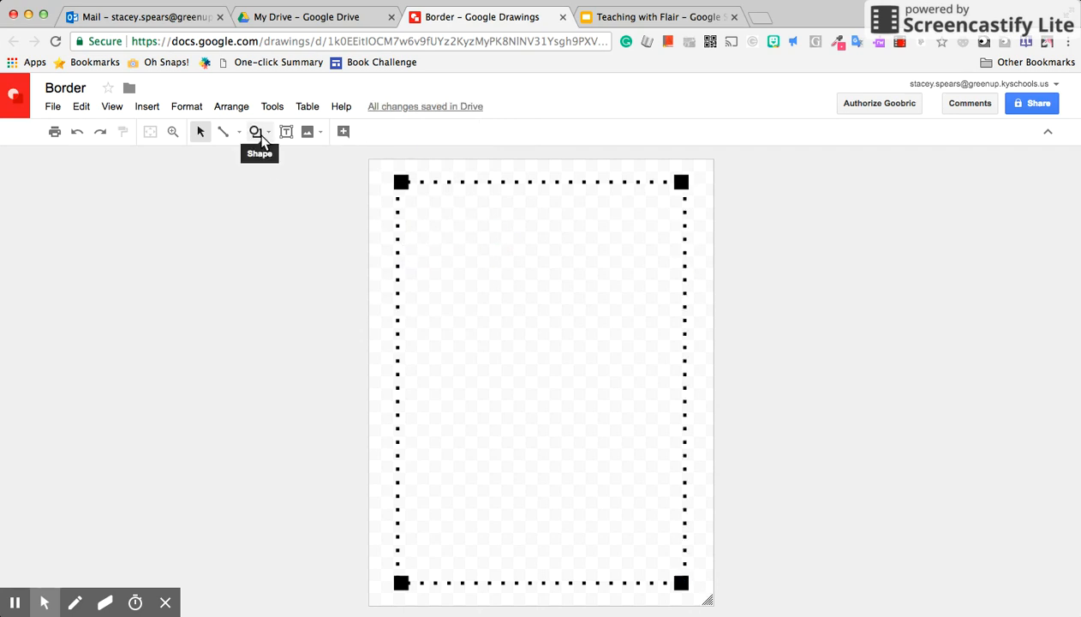
- Draw a plain rectangle around the dotted border, spanning the outer edges of the four corner squares
click(260, 137)
mouse_move(293, 159)
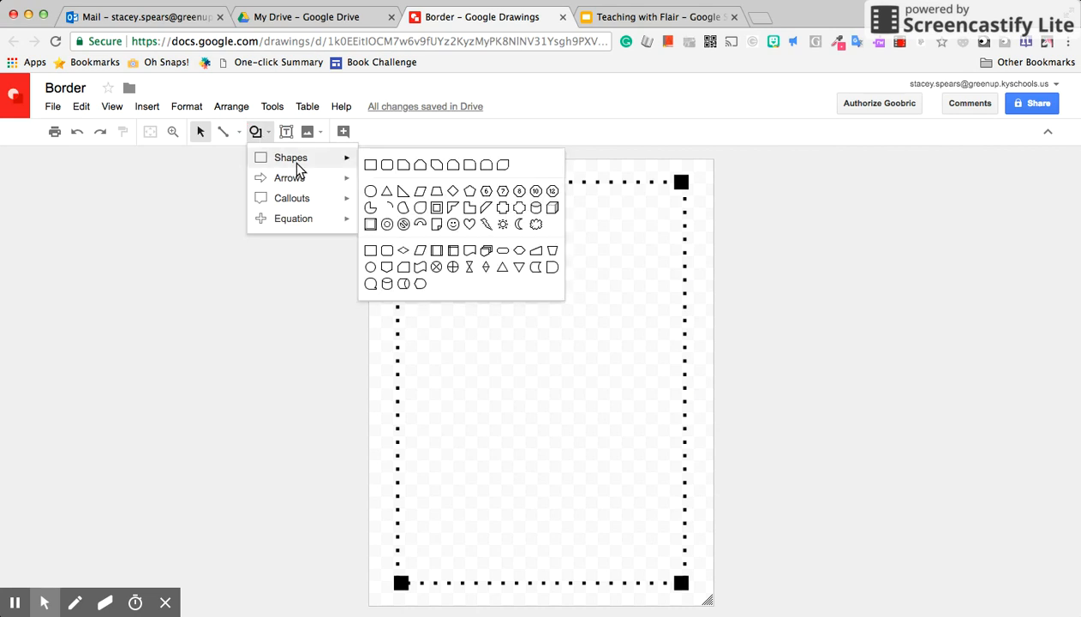
click(367, 165)
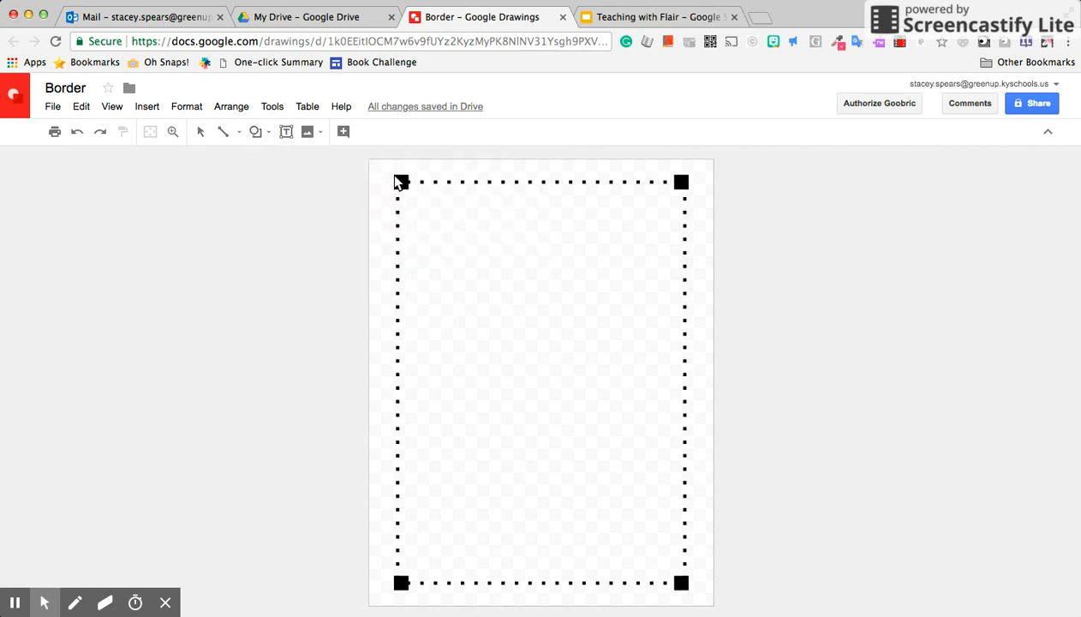
drag(395, 178, 688, 591)
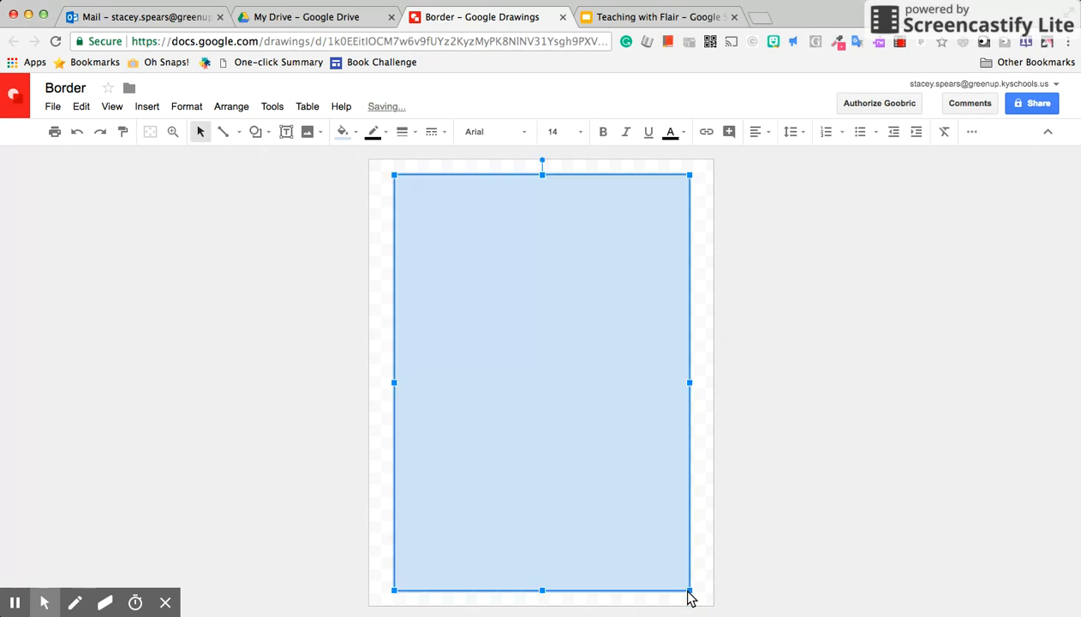
- Make the rectangle's fill transparent and set its border weight to 4px
click(353, 132)
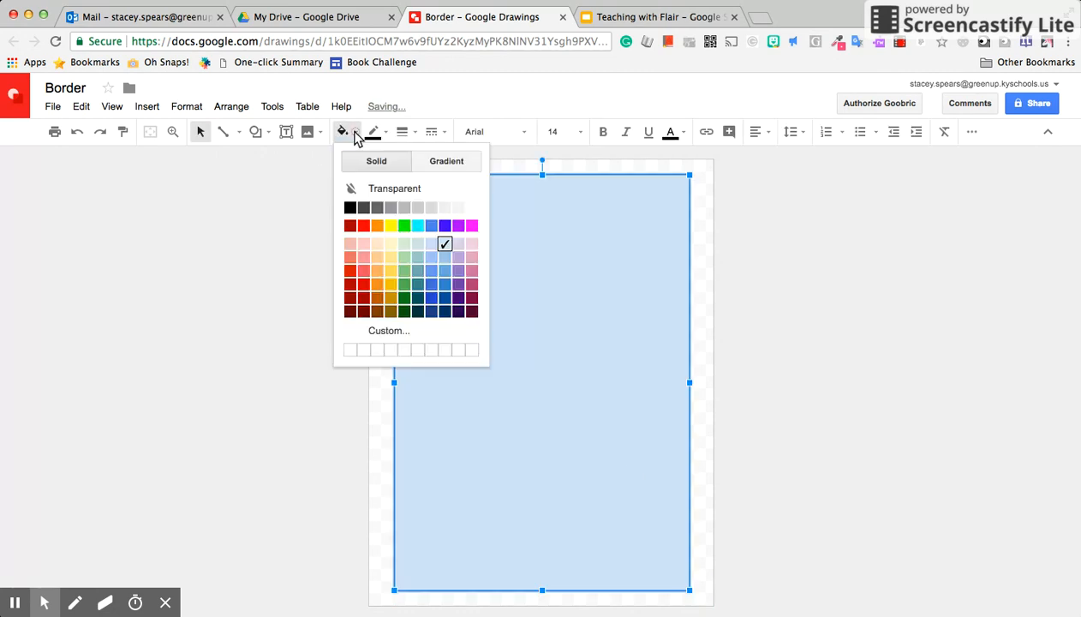
click(375, 192)
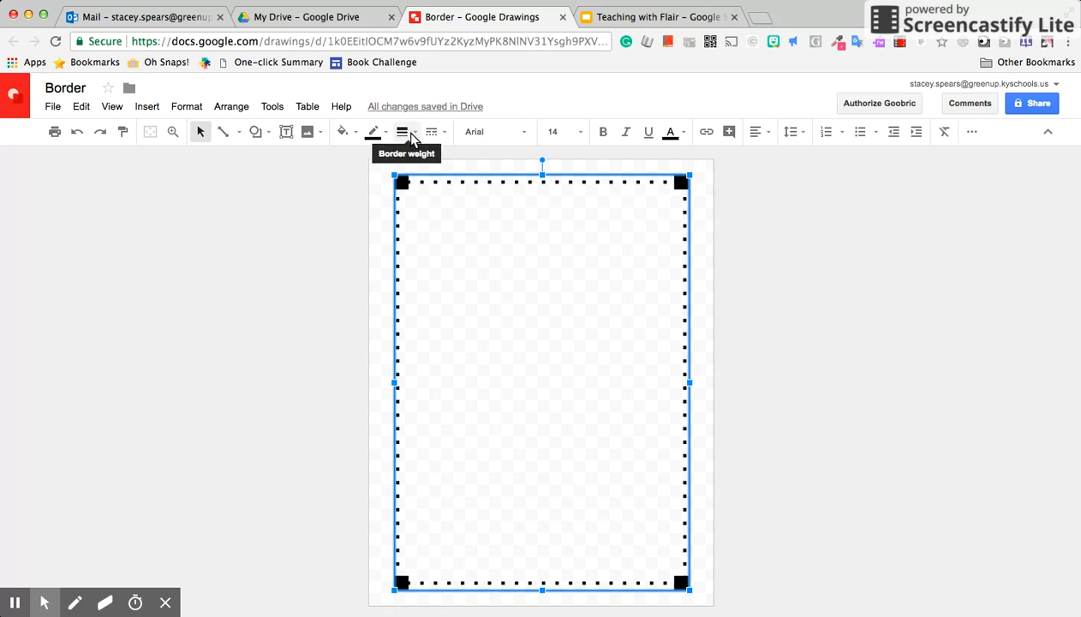
click(405, 133)
click(419, 221)
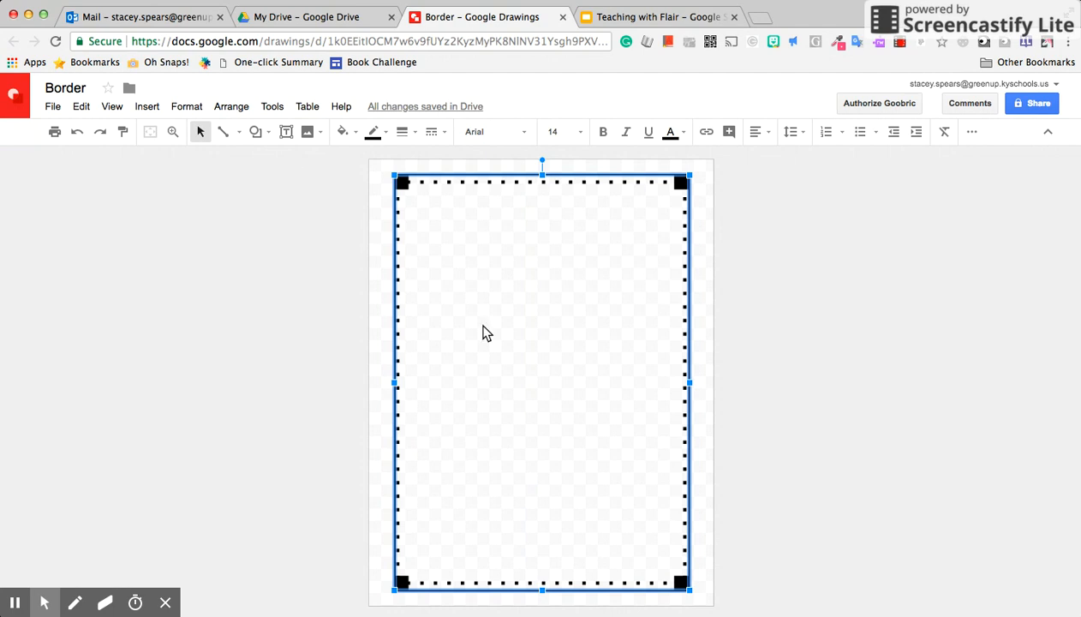
click(386, 311)
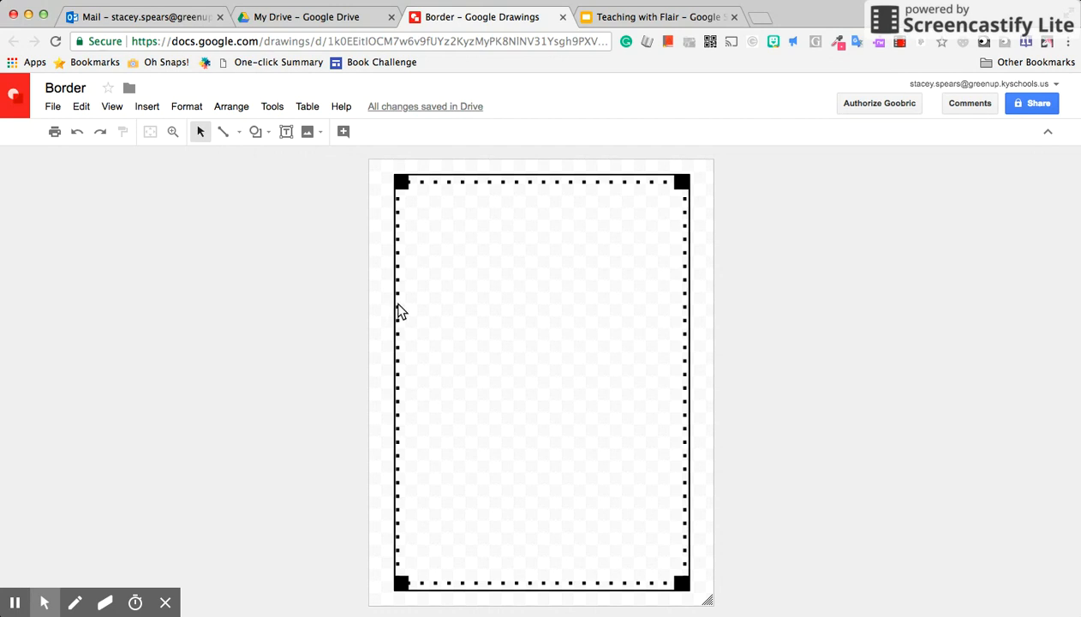
- Move the outer rectangle down and to the left, clear of the left dotted line
click(398, 313)
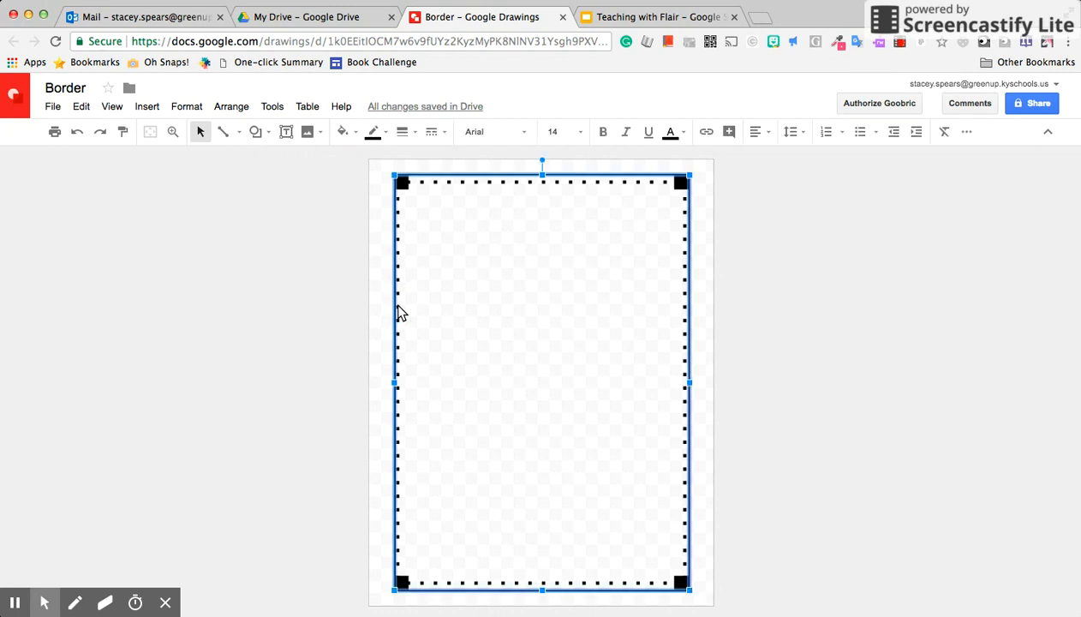
drag(497, 181, 482, 178)
click(400, 259)
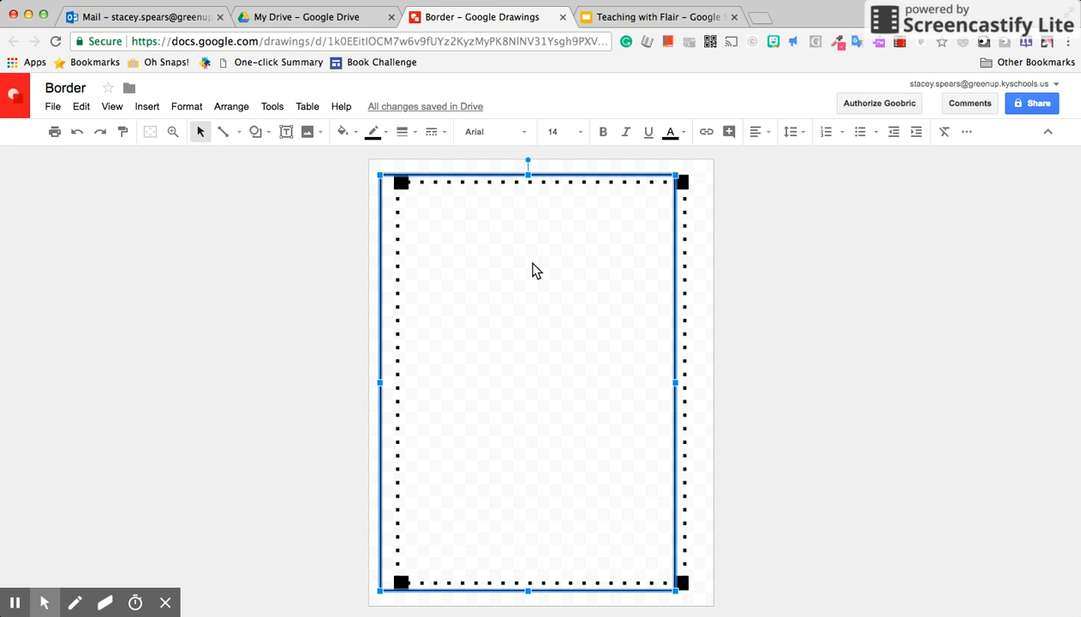
drag(532, 271, 417, 409)
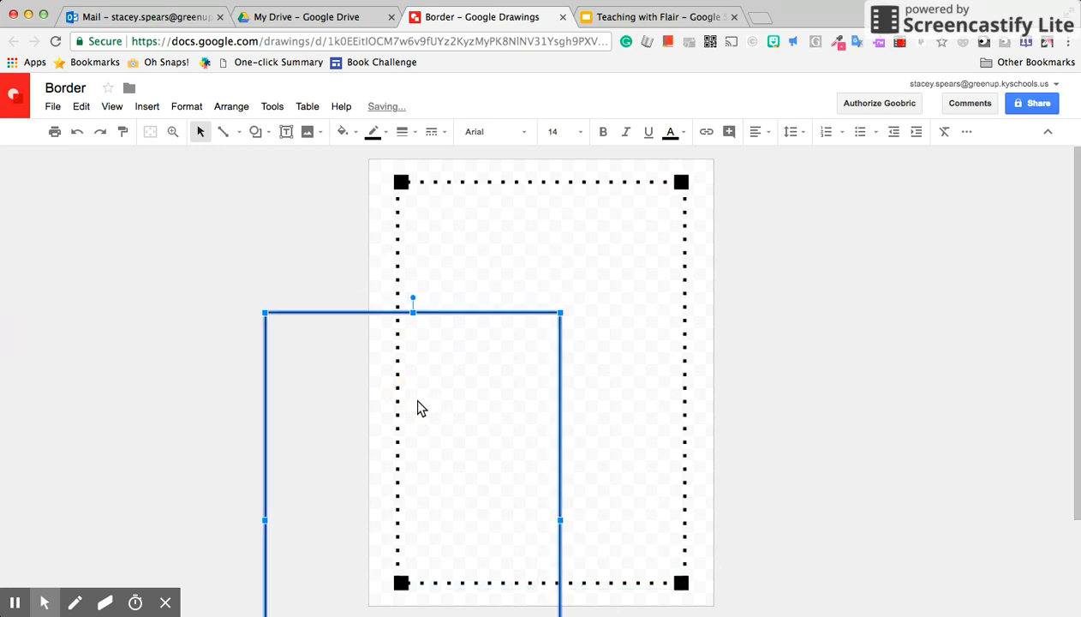
- Shift the left and right dotted lines slightly inward to centre them on the corner squares
click(398, 222)
drag(399, 228, 404, 228)
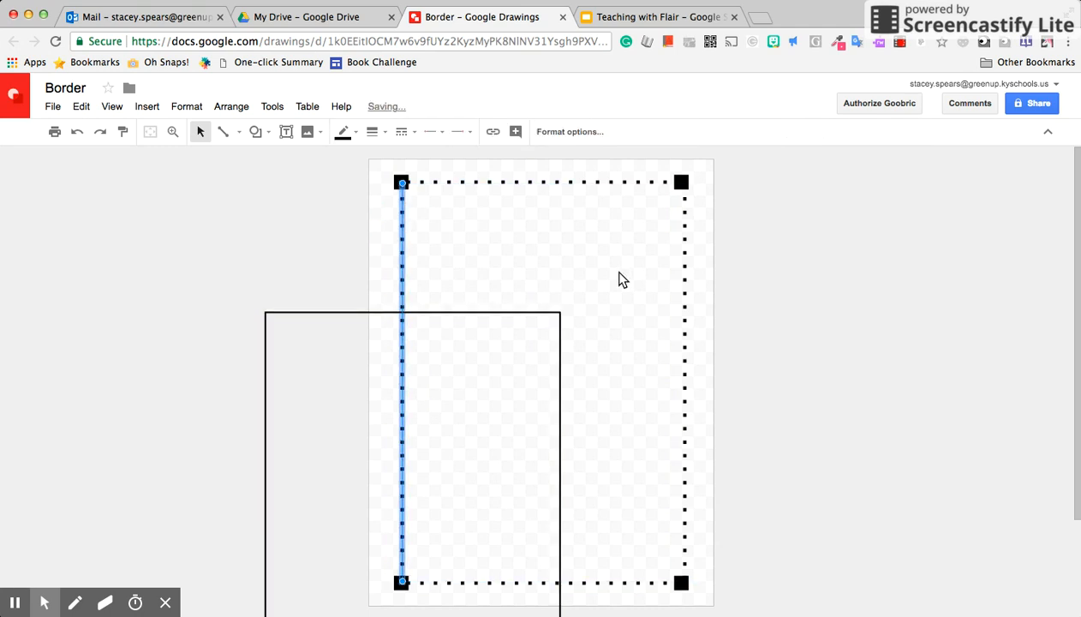
click(587, 274)
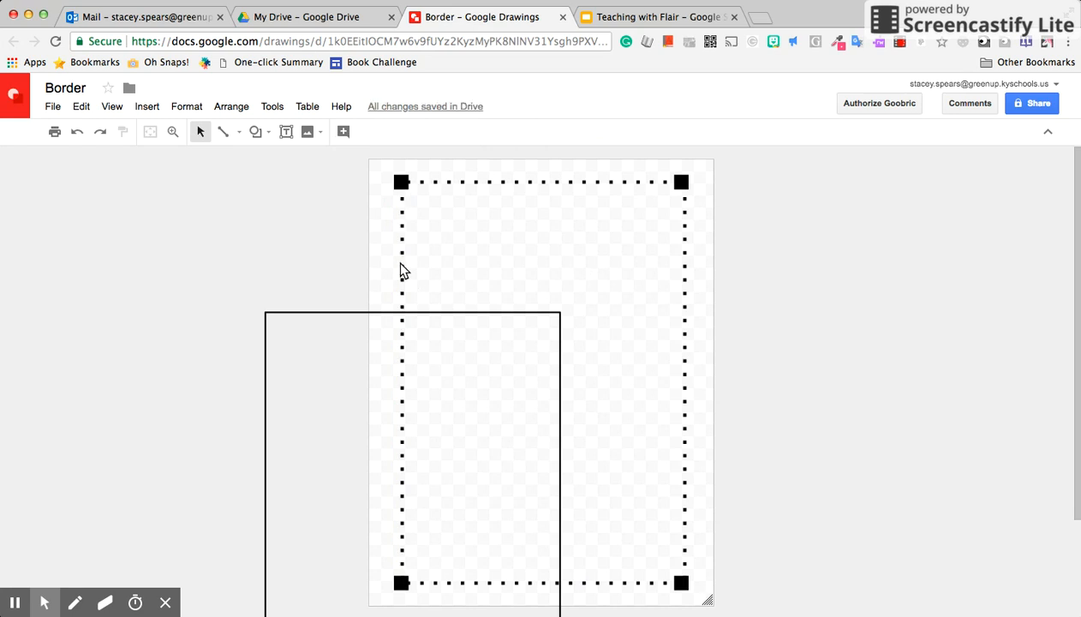
drag(403, 269, 404, 270)
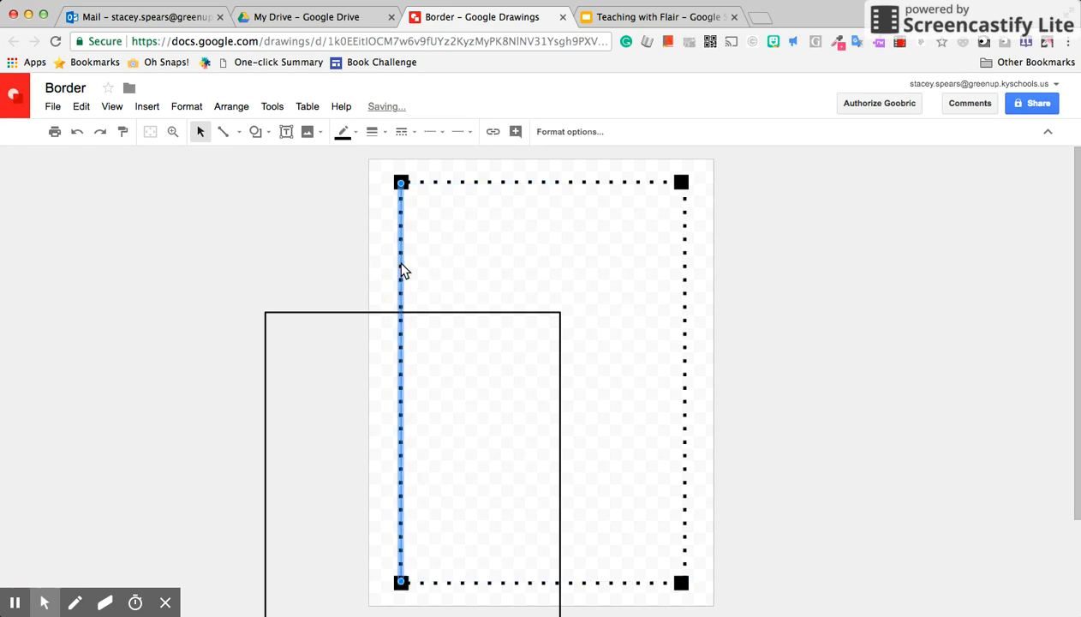
click(687, 275)
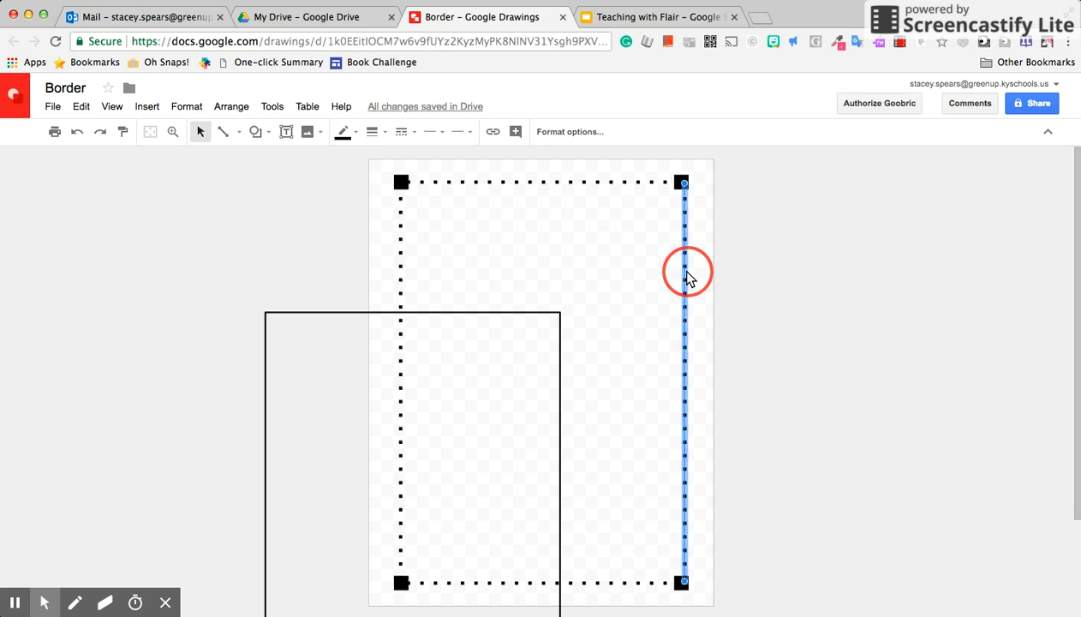
drag(686, 275, 682, 276)
click(626, 277)
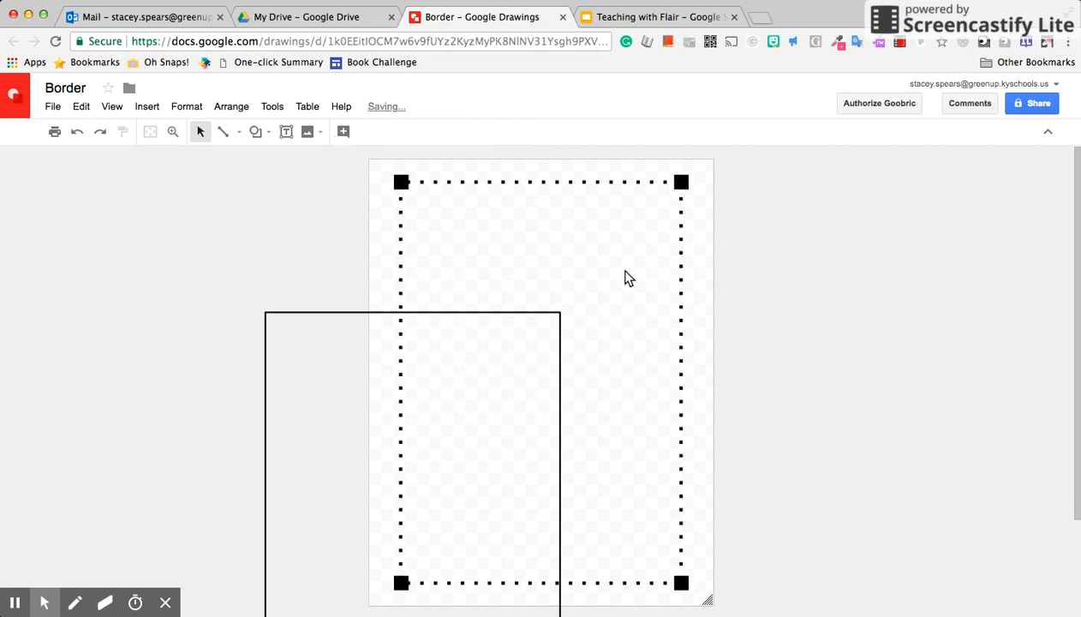
- Move the plain rectangle back around the dotted border, flush with the outer edges of the corner squares
click(508, 367)
drag(507, 367, 639, 228)
click(745, 238)
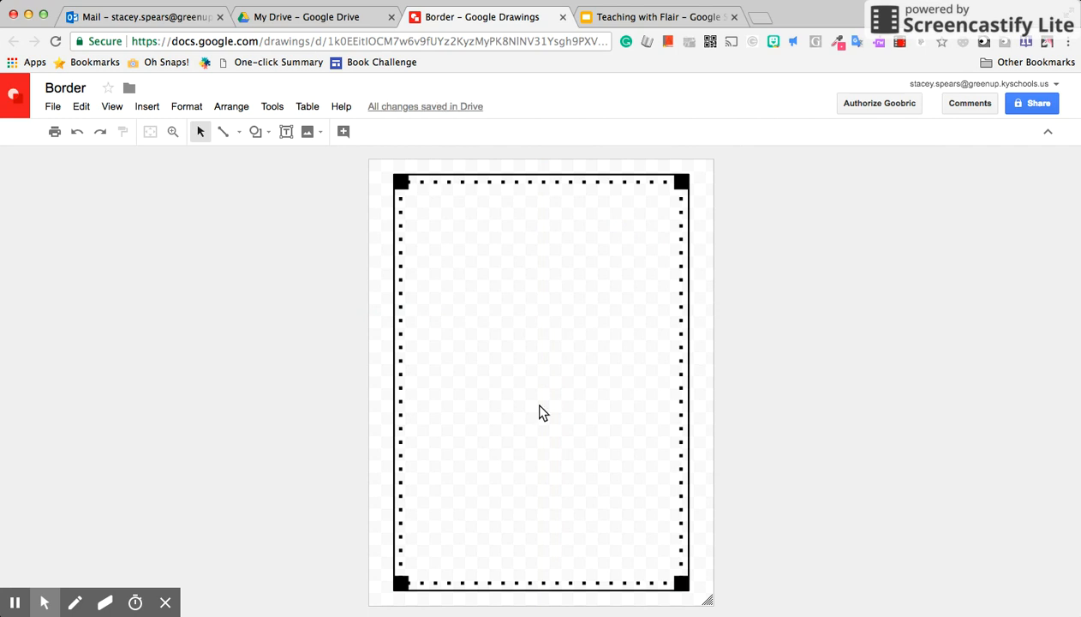
- Draw a plain rectangle inside the dotted border, spanning between the inner corners of the four corner squares
click(255, 134)
mouse_move(287, 169)
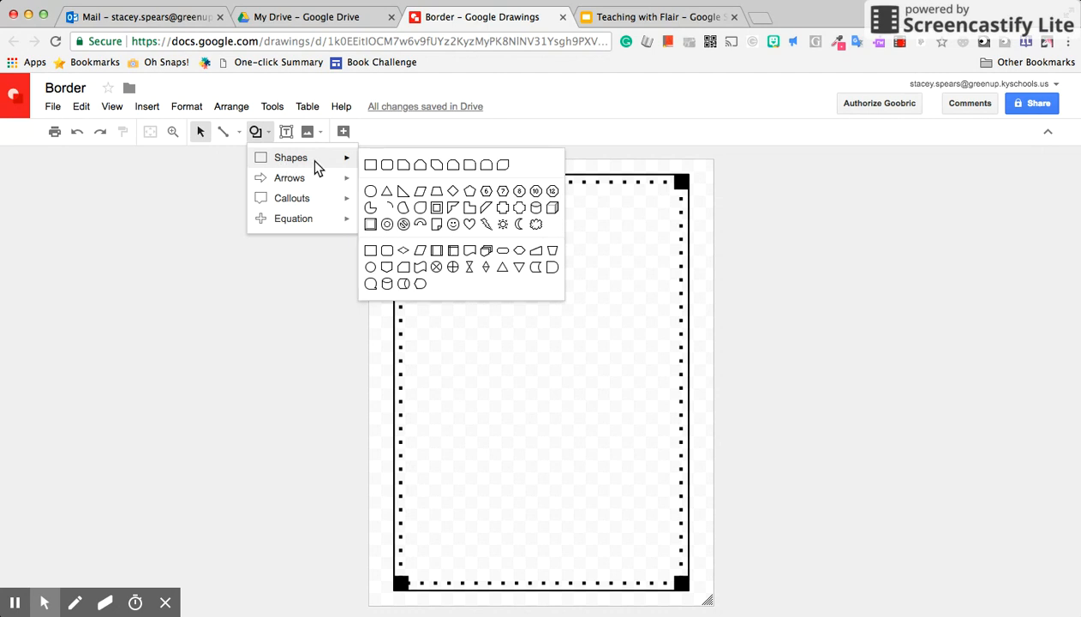
click(371, 165)
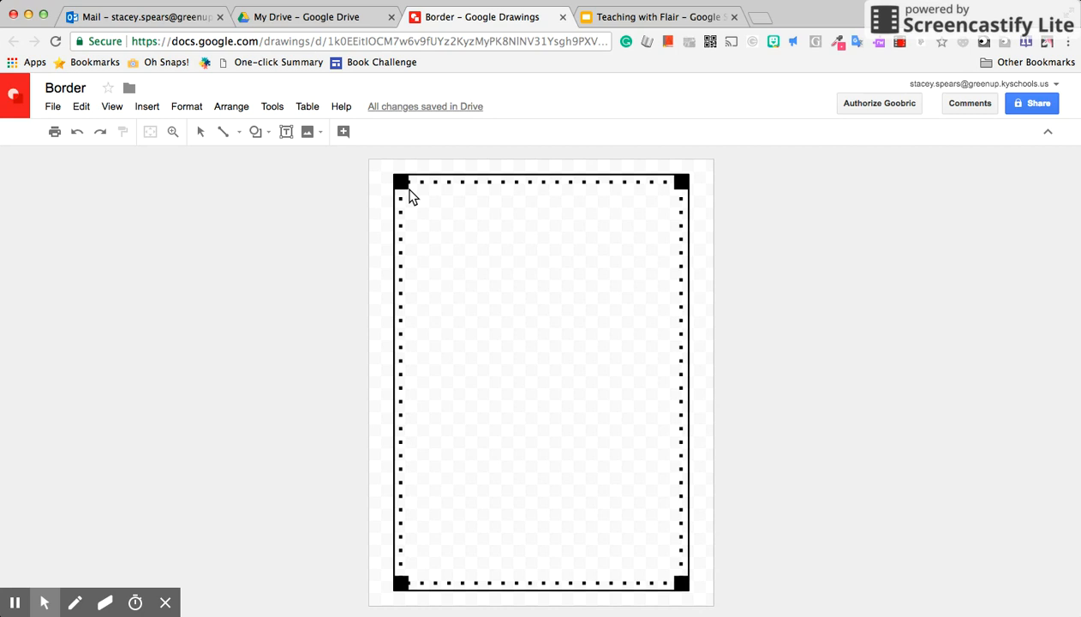
mouse_move(409, 196)
mouse_down()
mouse_move(521, 306)
mouse_move(615, 453)
mouse_move(678, 583)
mouse_up()
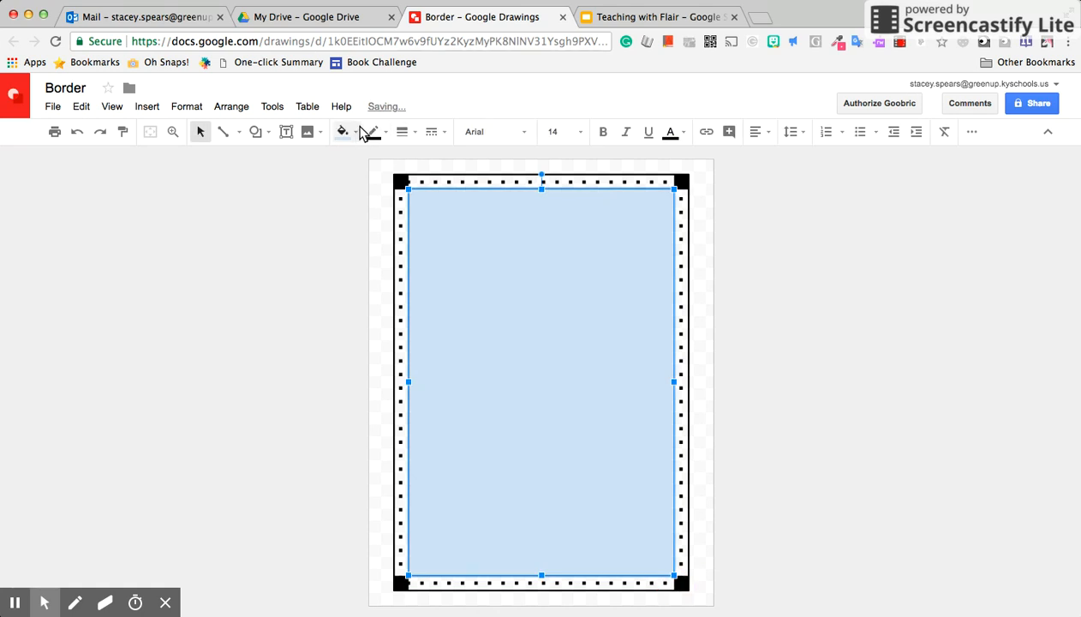
- Give the inner rectangle a transparent fill and a 4px border weight
click(358, 134)
click(372, 186)
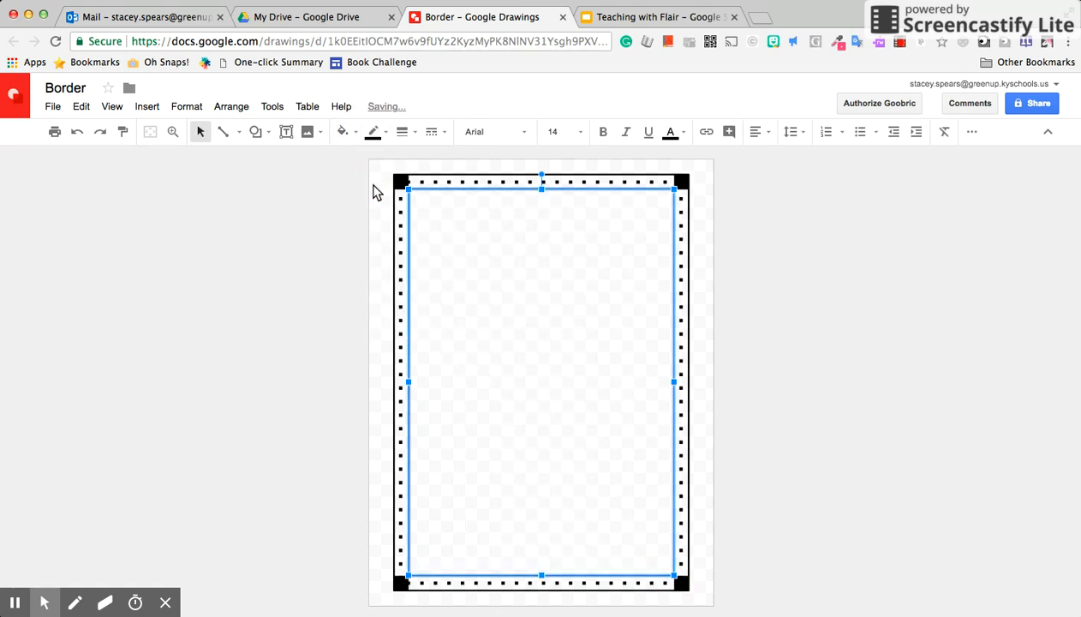
click(411, 133)
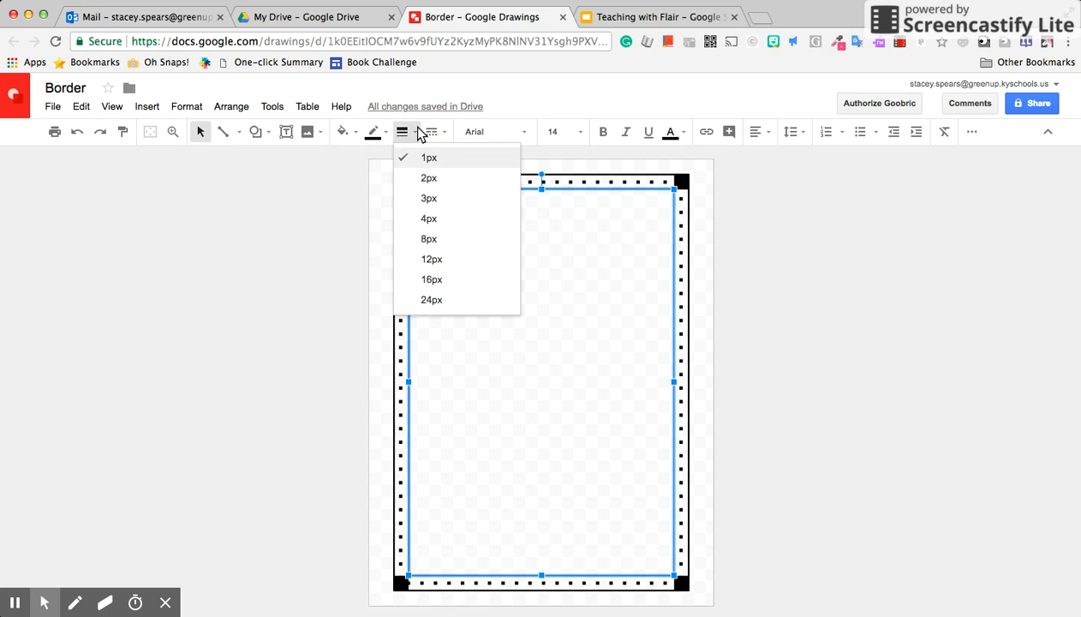
click(429, 219)
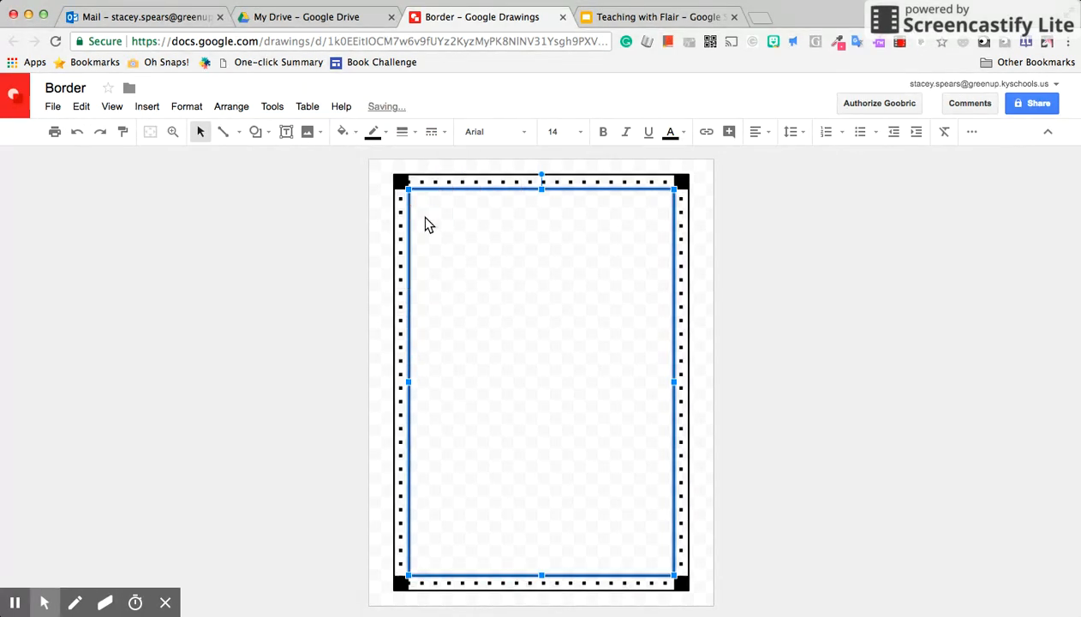
click(381, 238)
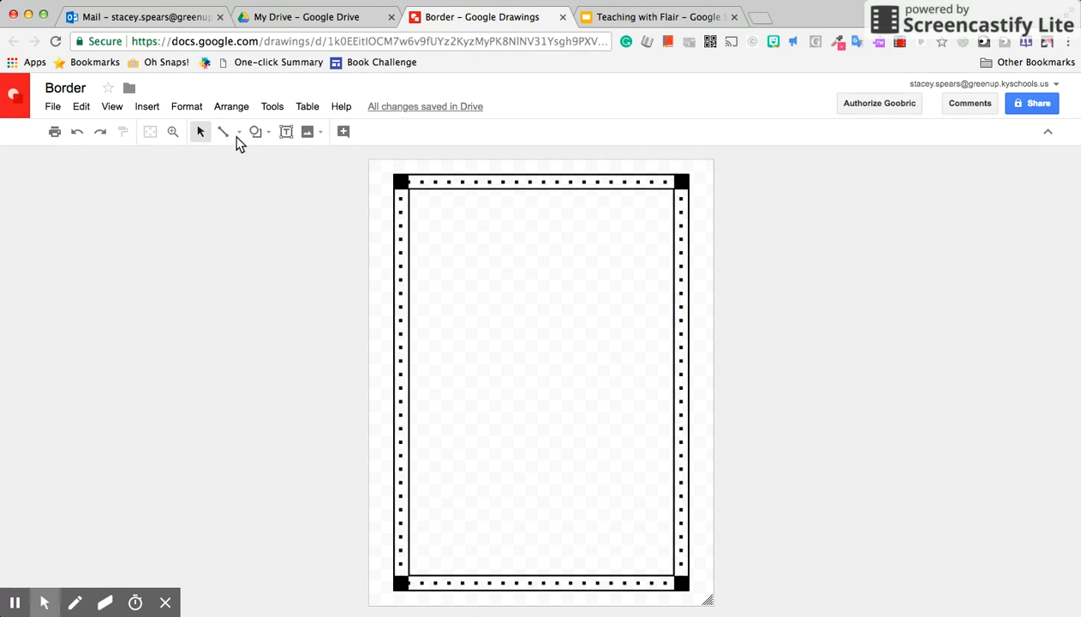
- Rename the drawing as Border Dotted Frame
click(88, 89)
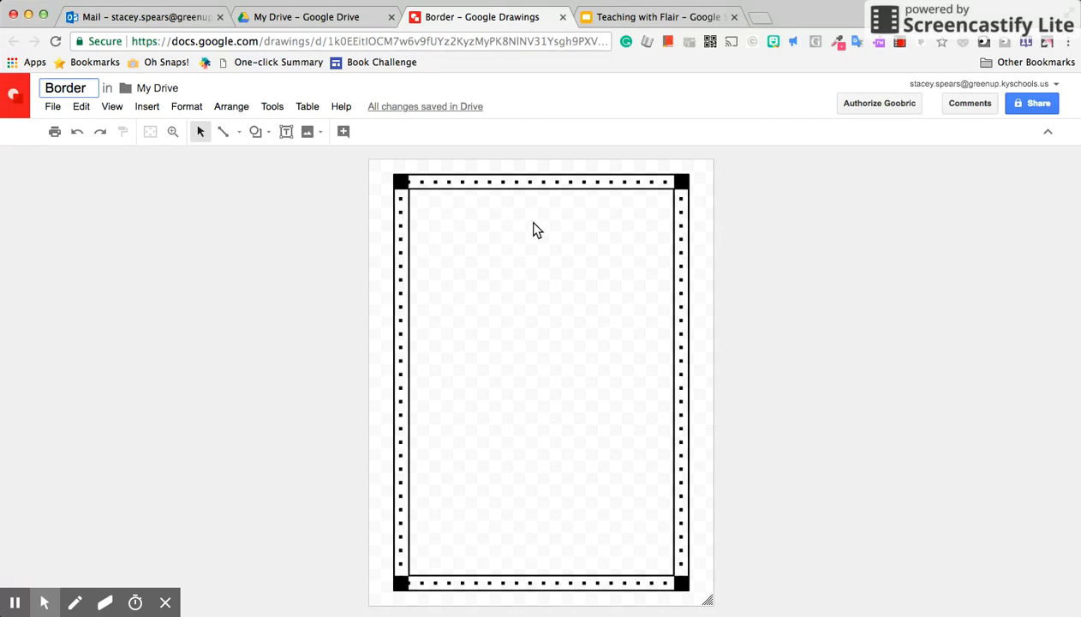
text(Dotted)
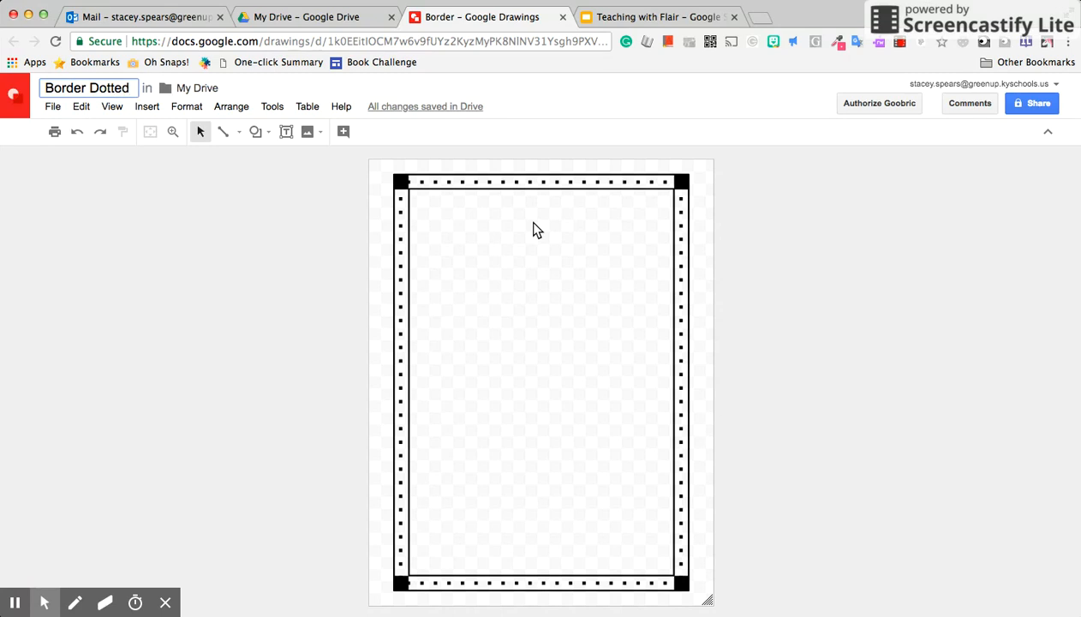
text( Frame)
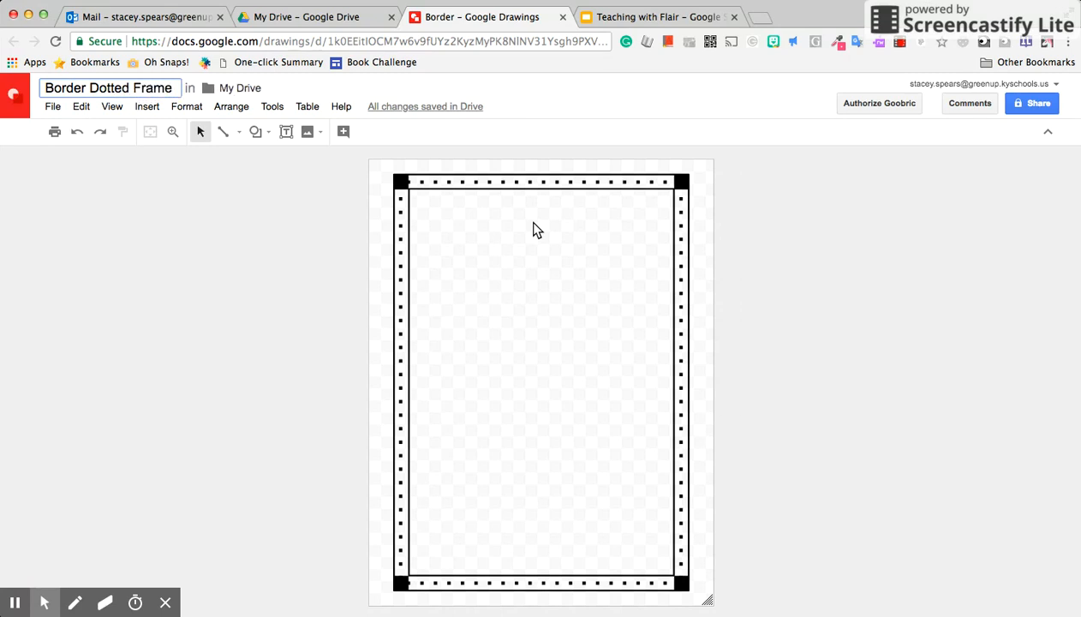
key(Tab)
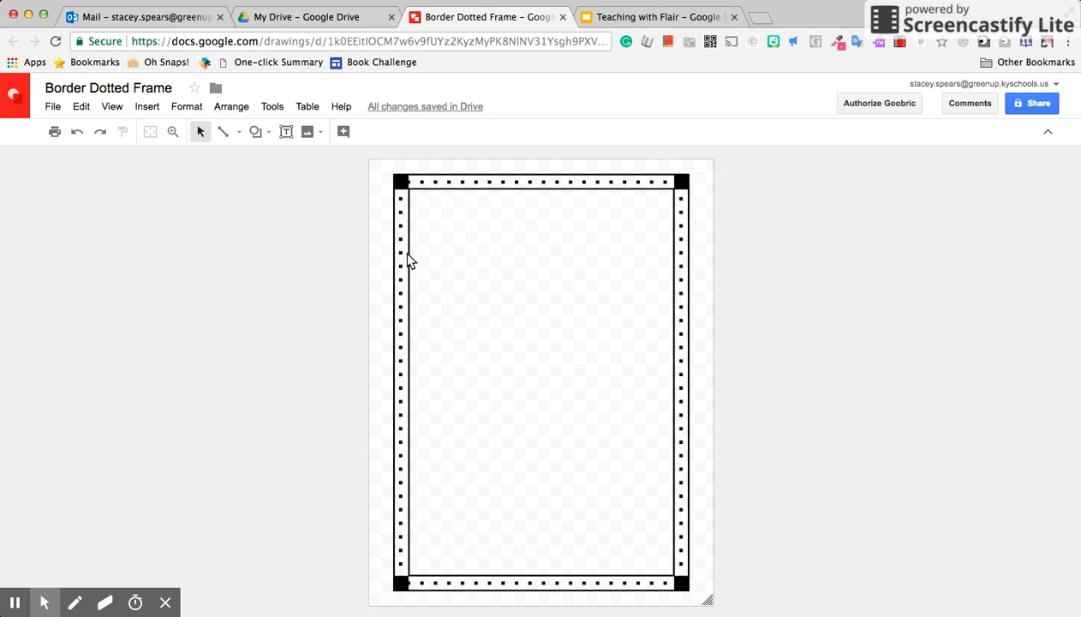
- Download the drawing as a PNG image
click(53, 108)
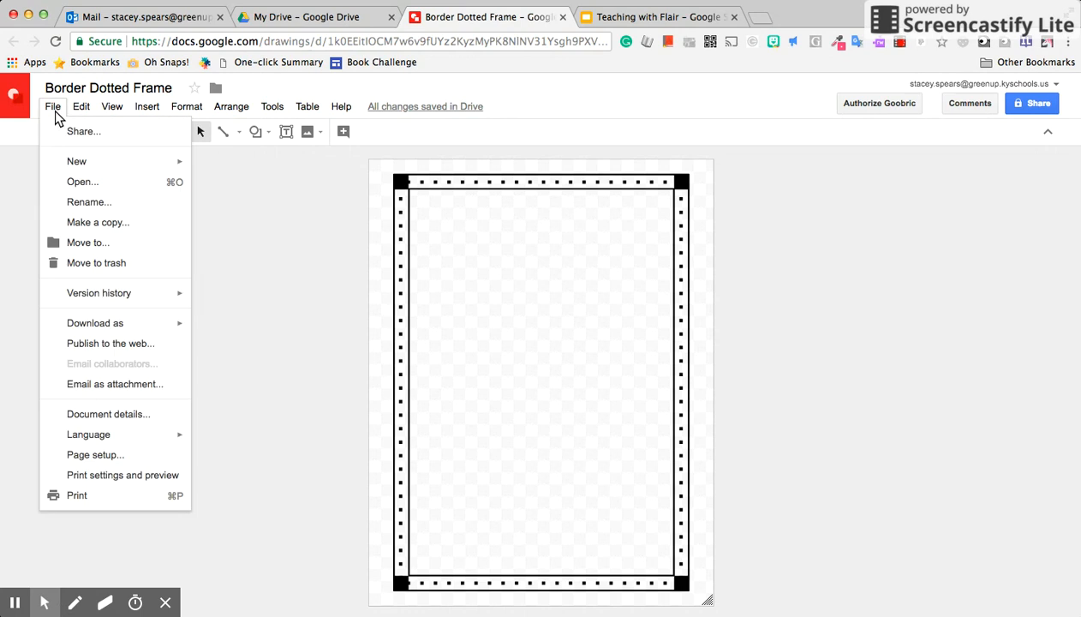
mouse_move(89, 328)
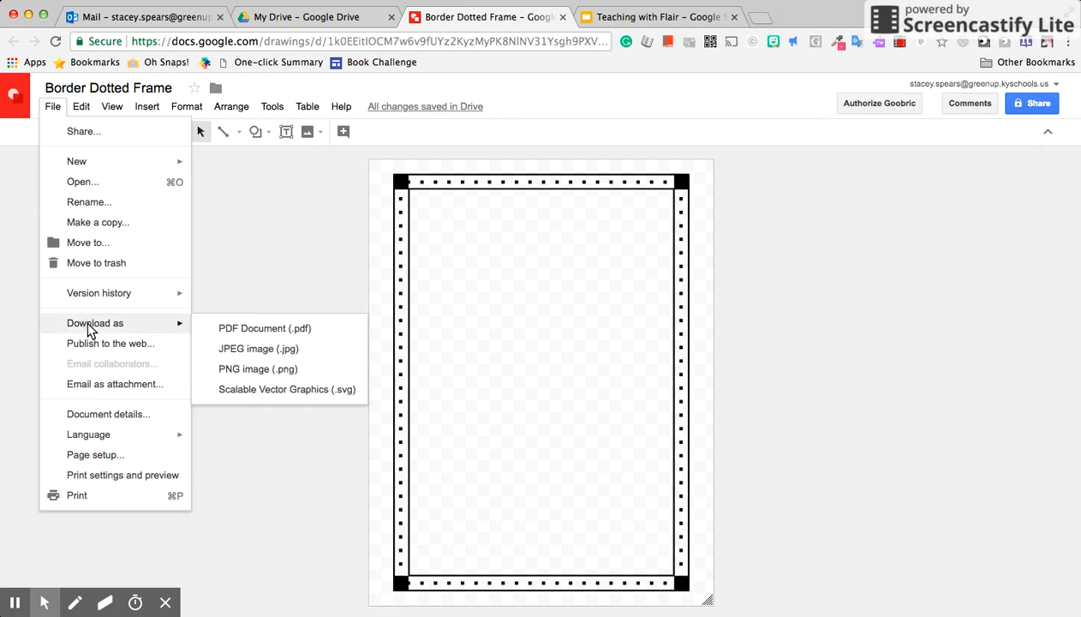
click(240, 369)
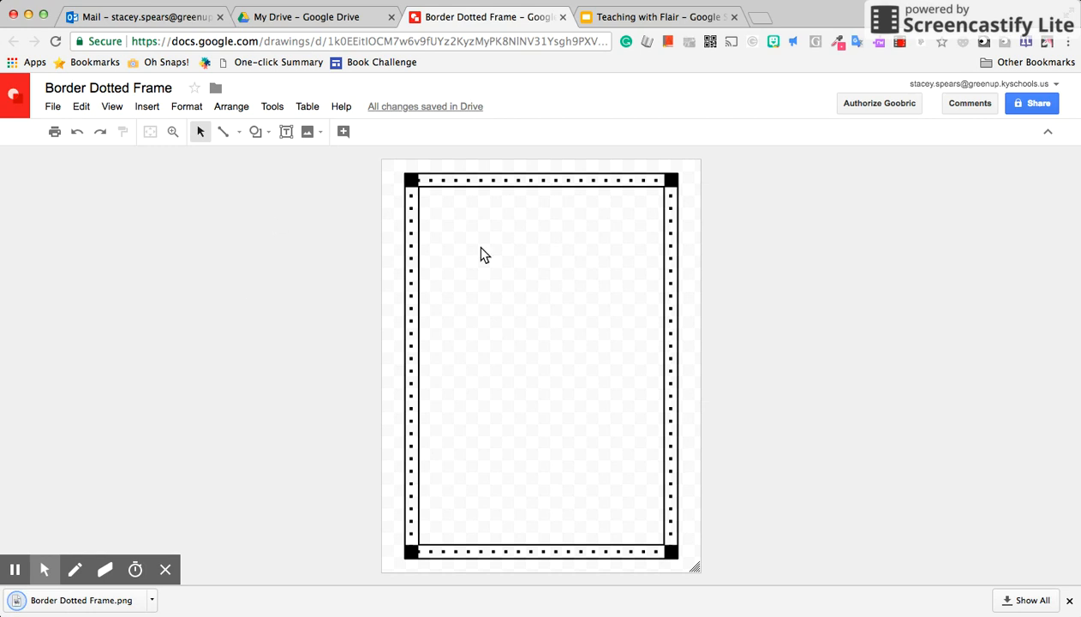
- Delete the outer and inner outlined rectangles from the drawing
click(549, 187)
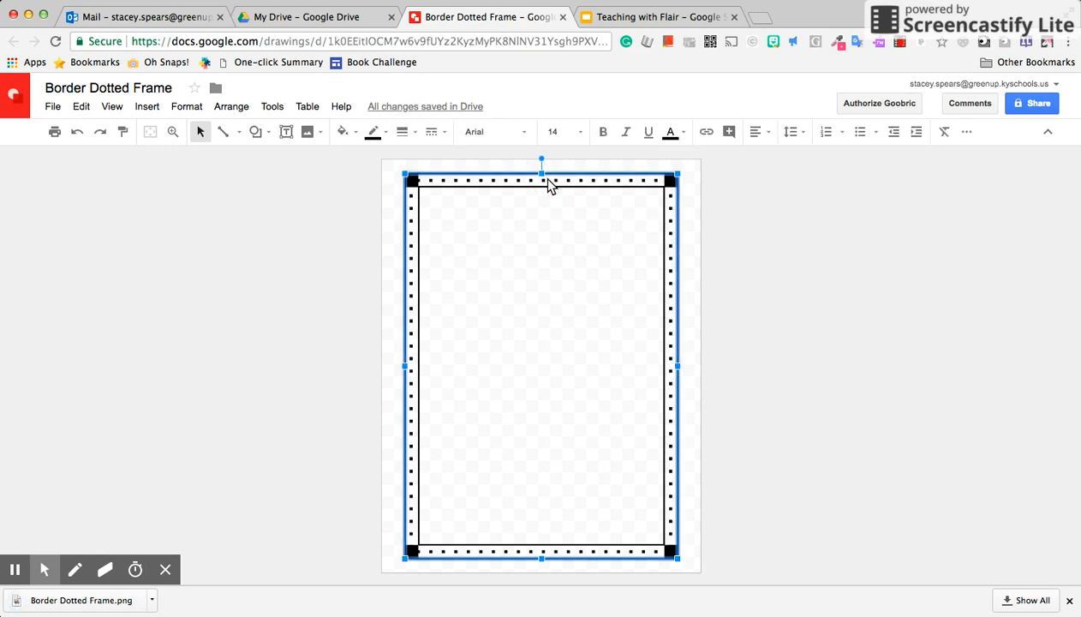
key(Delete)
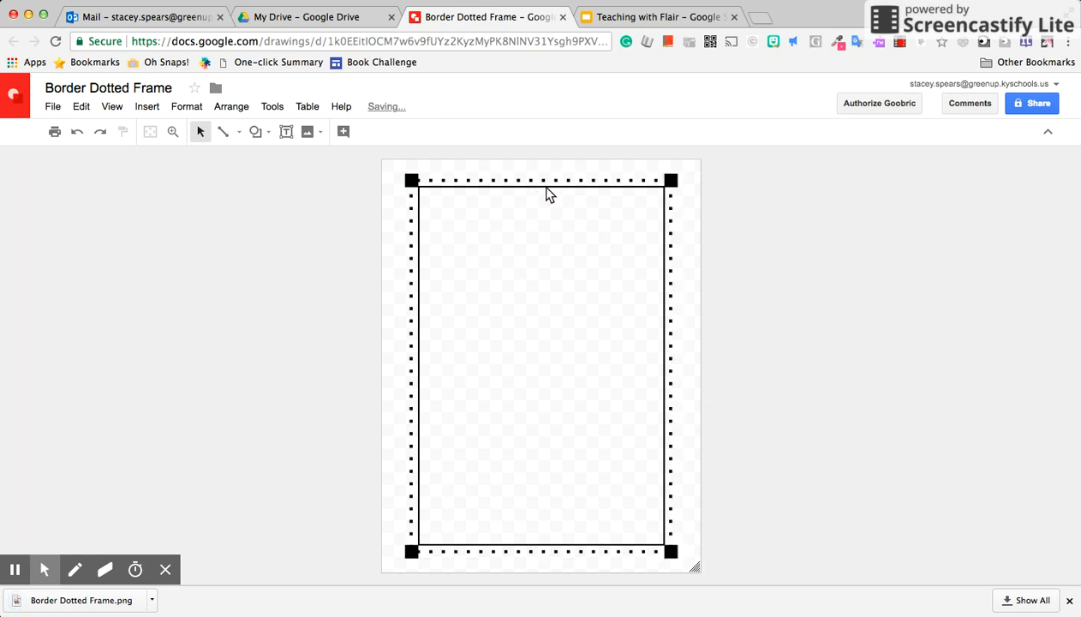
click(546, 190)
key(Delete)
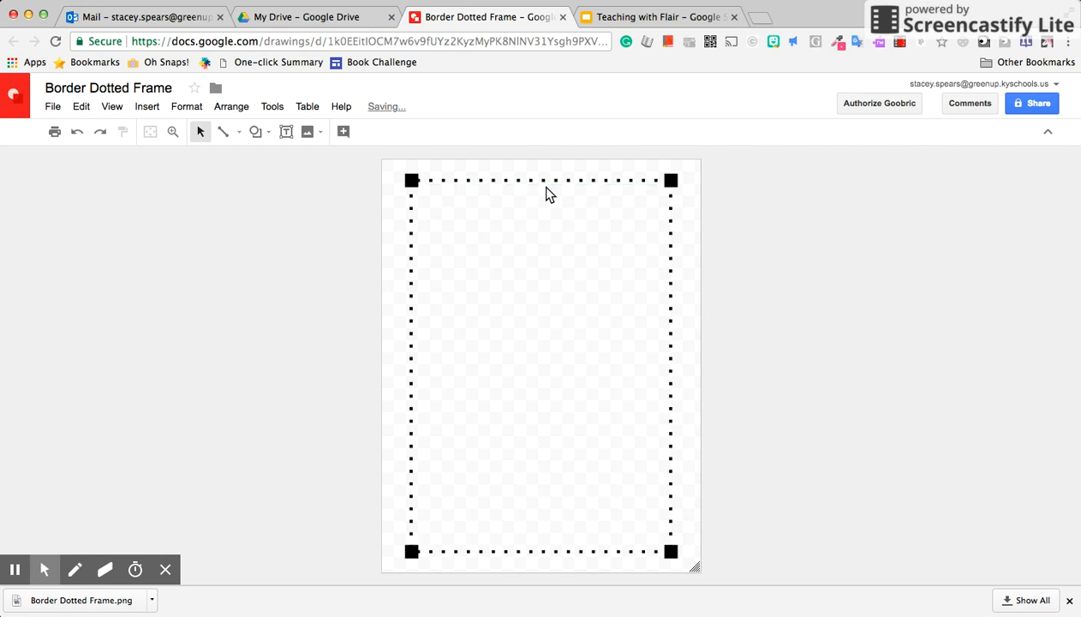
- Delete all four dotted lines, together with their corner squares, to clear the canvas
click(488, 182)
key(Delete)
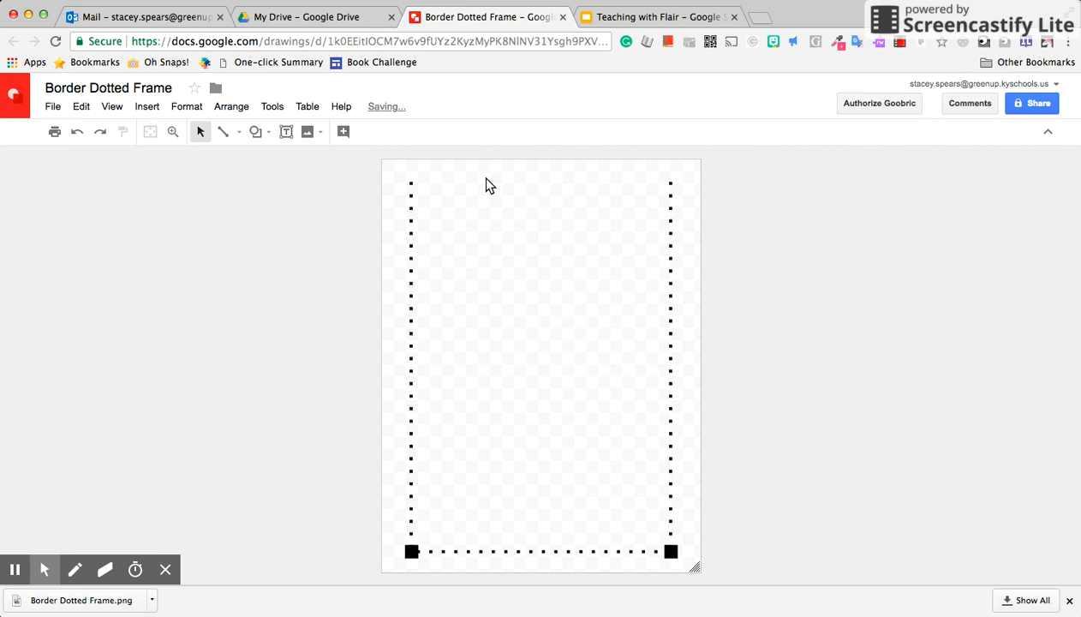
click(411, 235)
key(Delete)
click(672, 266)
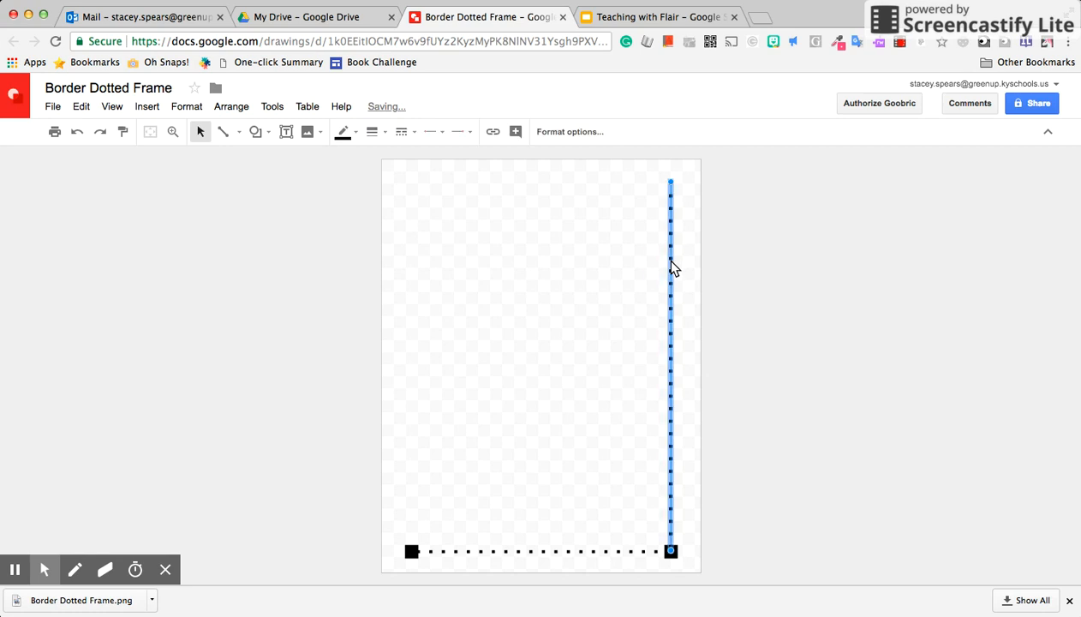
key(Delete)
click(611, 552)
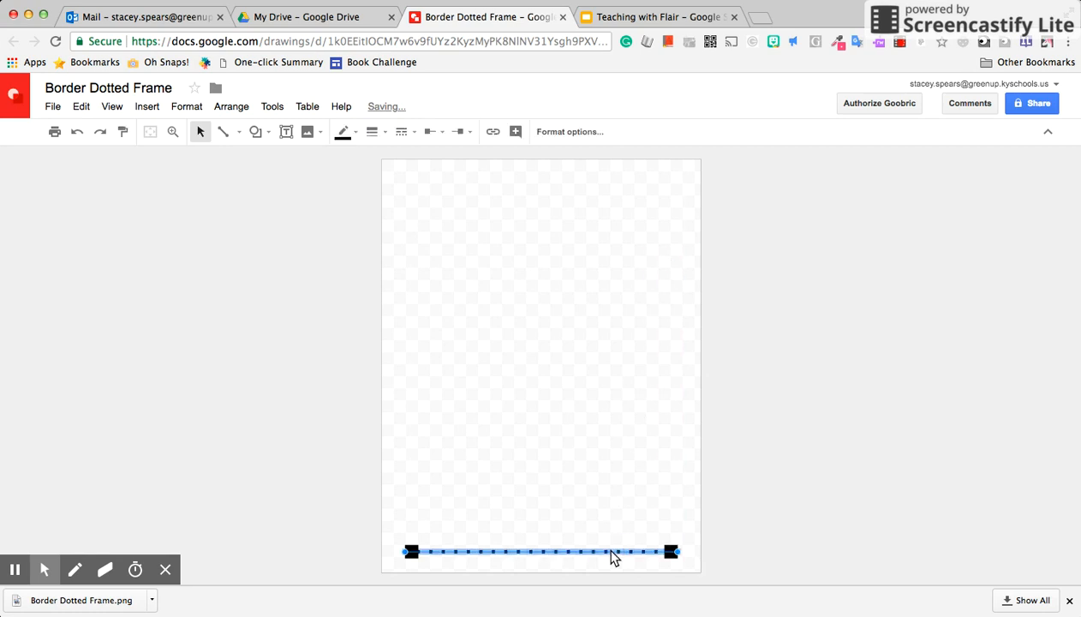
key(Delete)
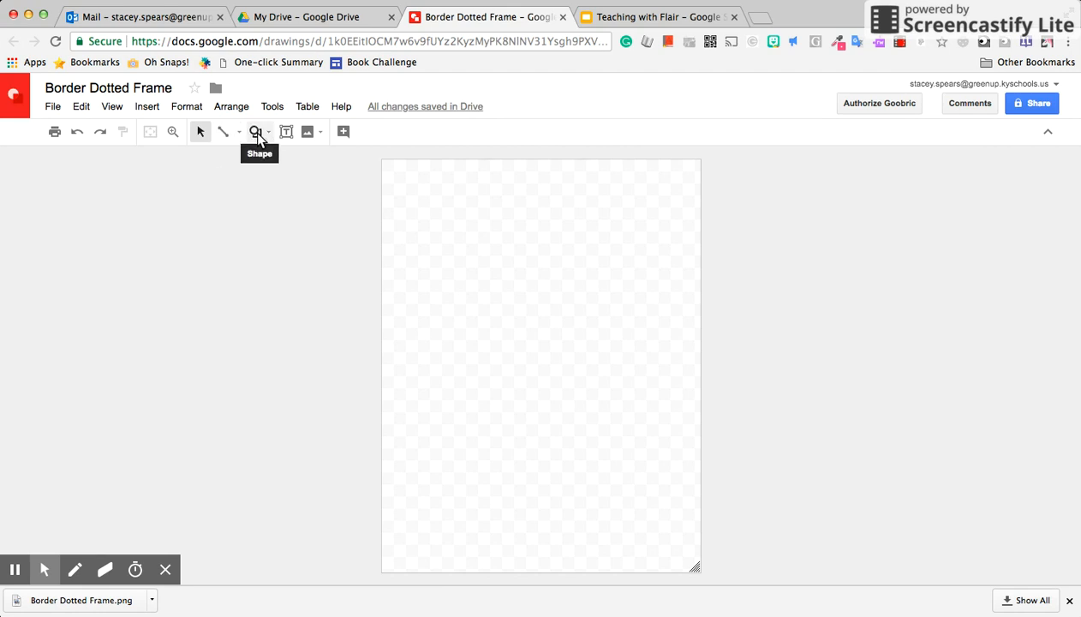
- Draw a rounded rectangle that nearly fills the page, leaving a narrow margin on every side
click(257, 133)
mouse_move(278, 163)
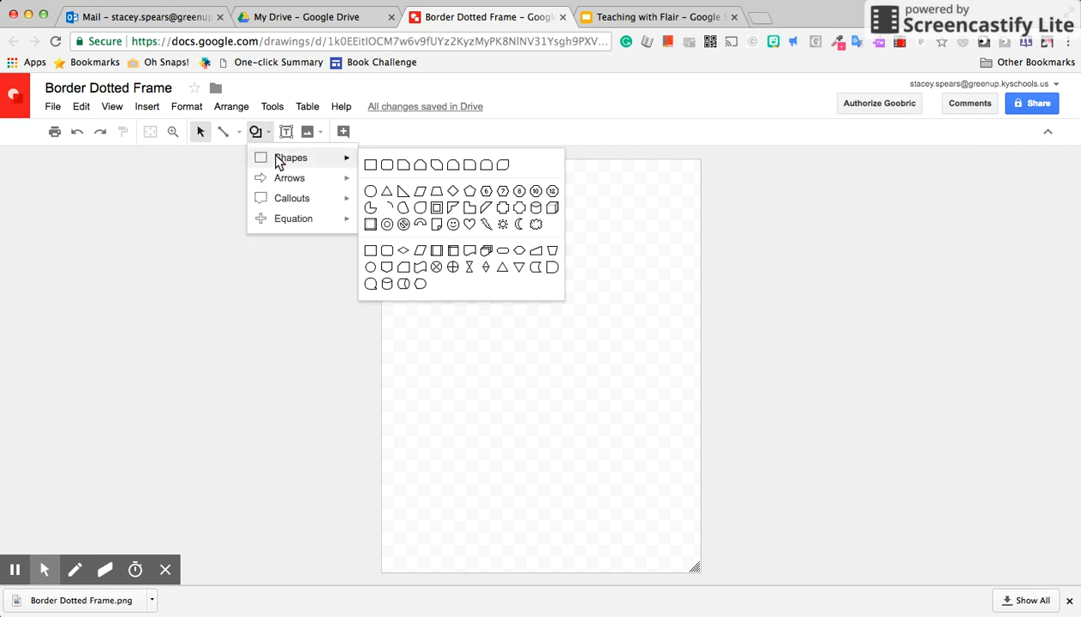
click(385, 168)
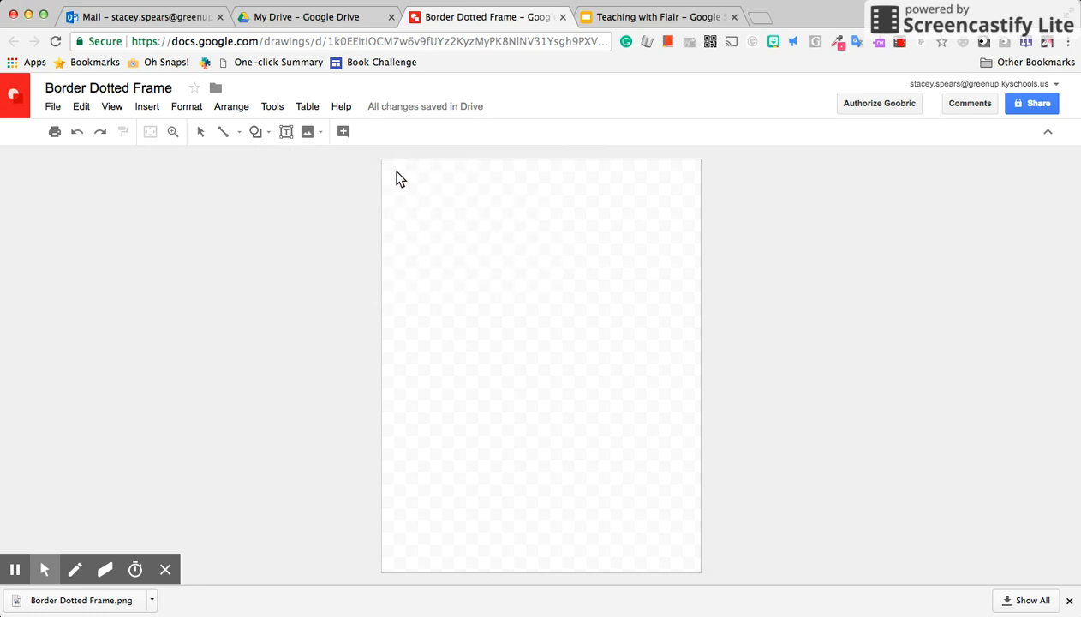
drag(395, 174, 688, 570)
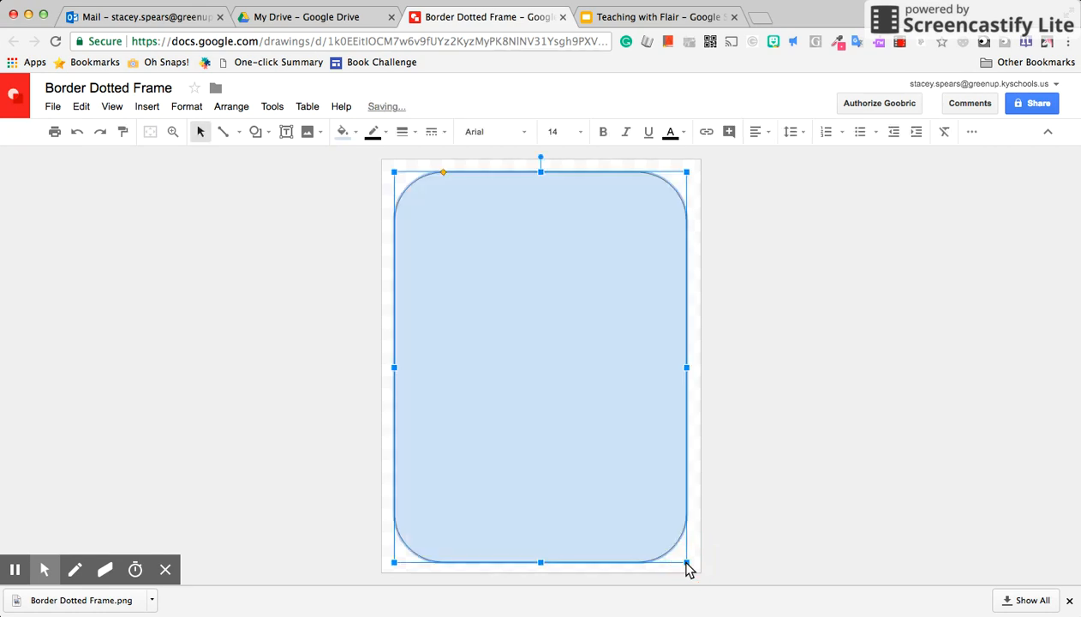
- Give the rounded rectangle a transparent fill and an 8px border weight
click(355, 133)
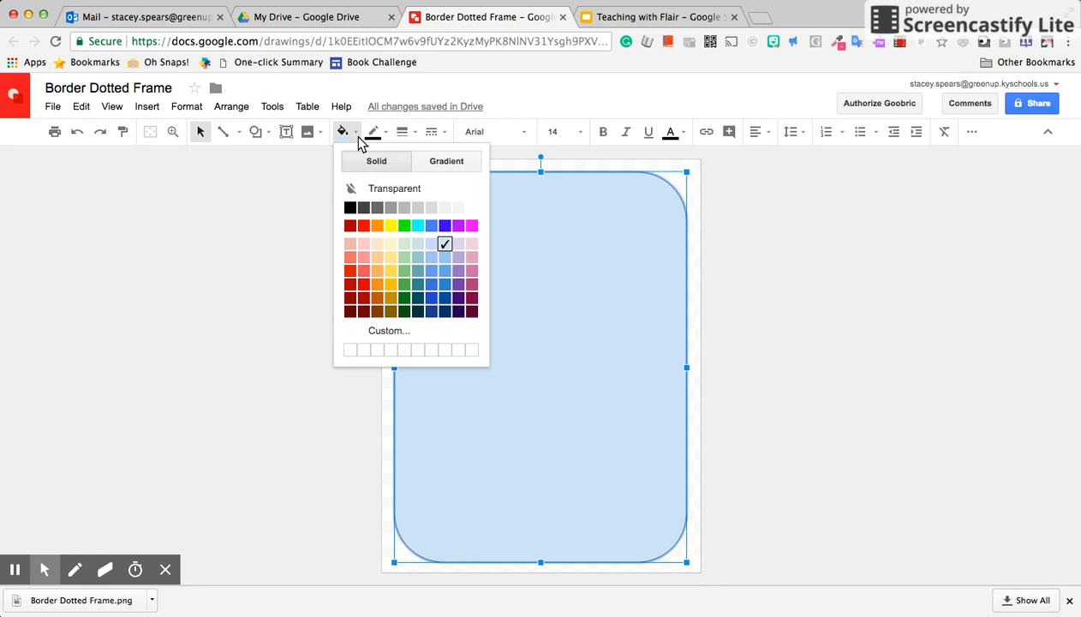
click(414, 191)
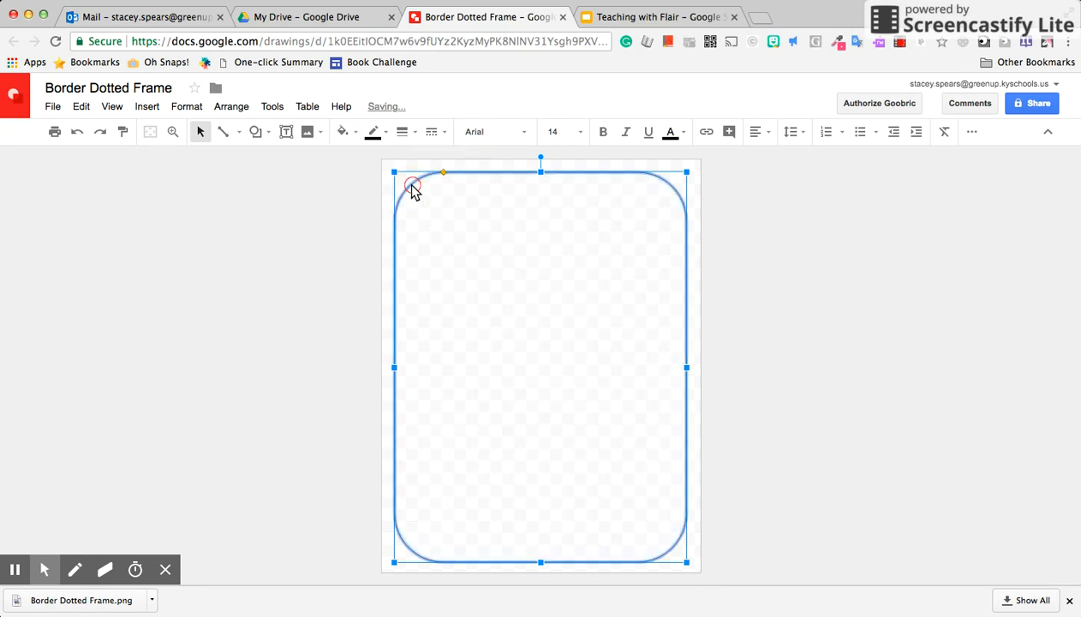
click(380, 134)
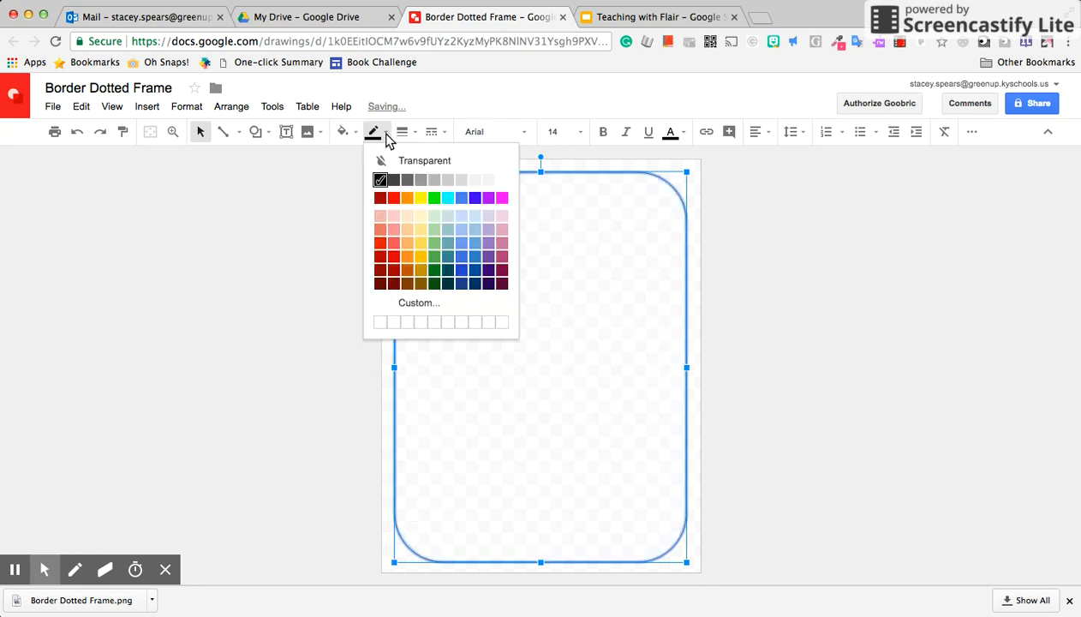
click(404, 133)
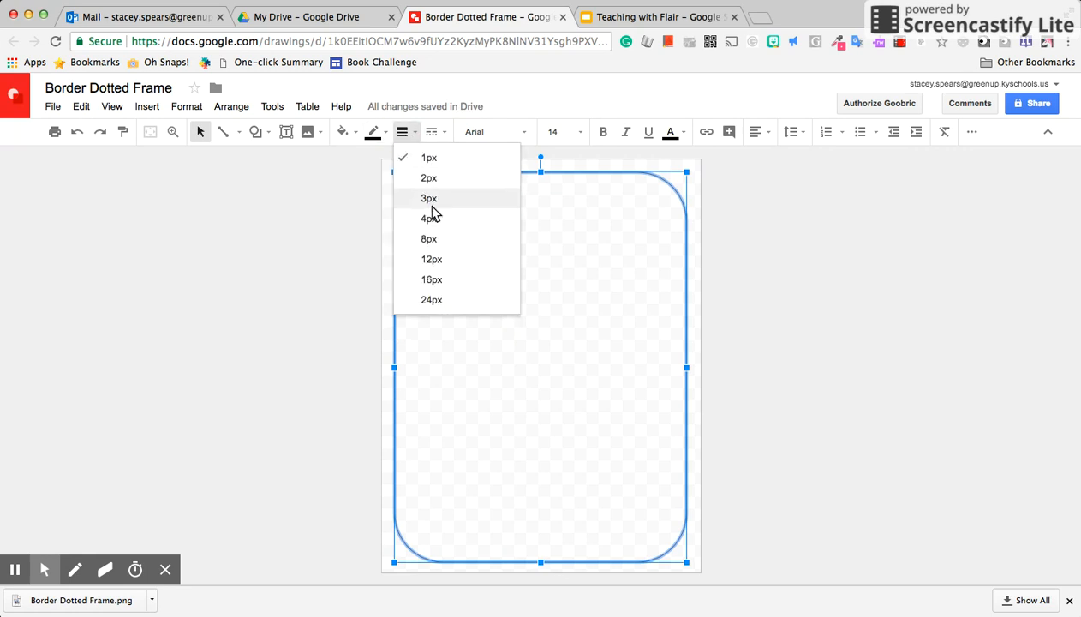
click(430, 240)
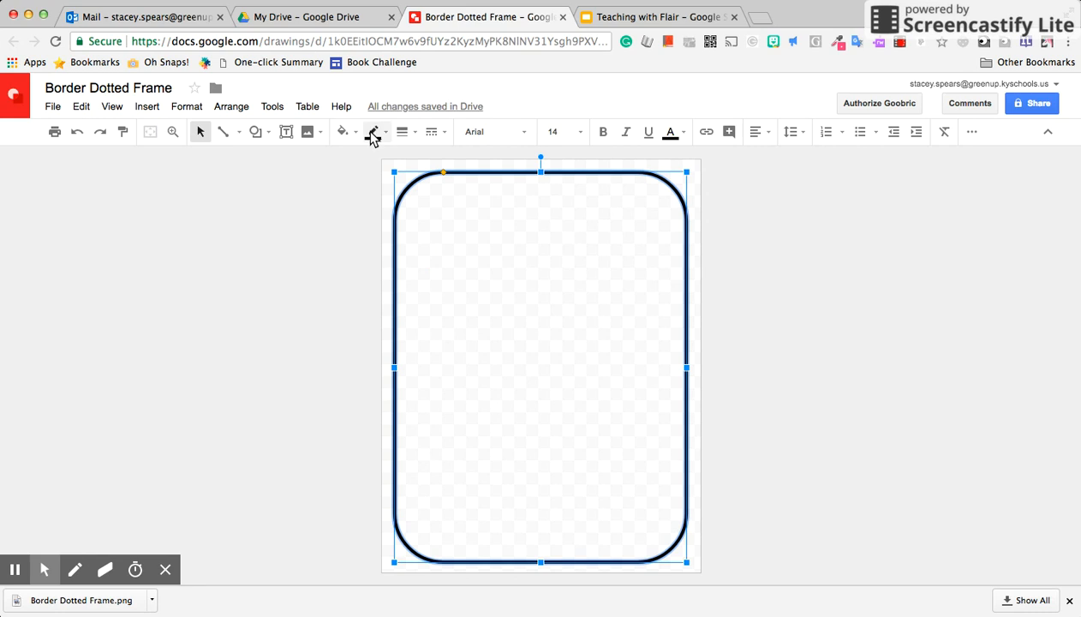
click(324, 217)
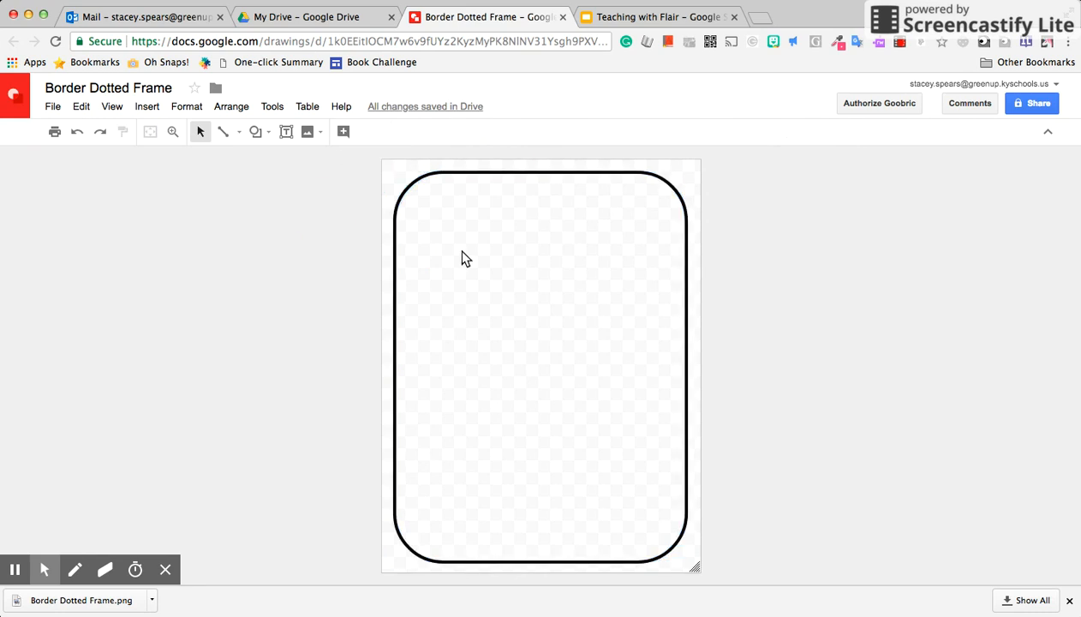